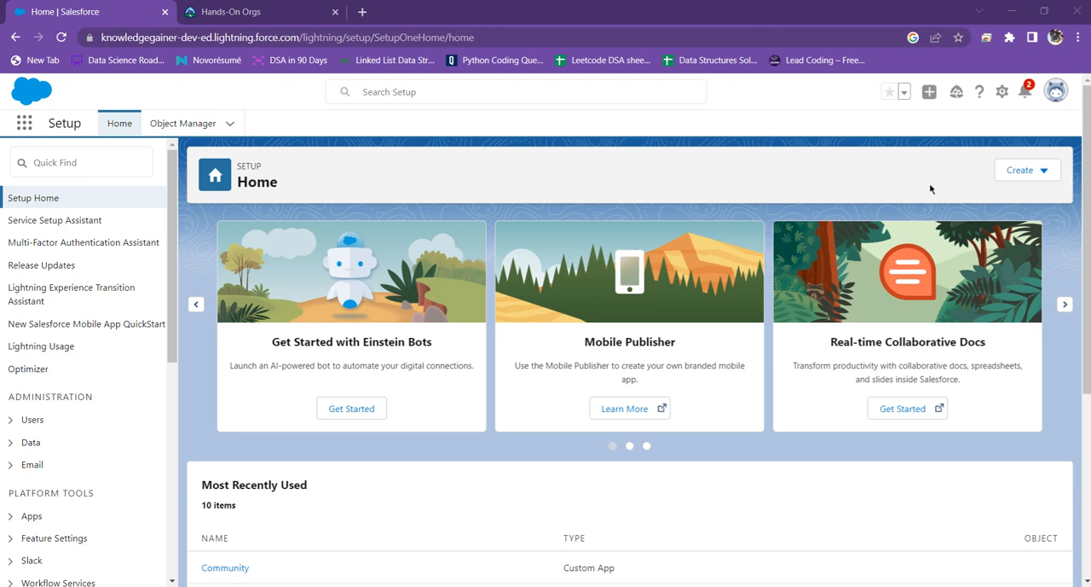
Step: Review the Setup home page's creation options, most recently used items and Object Manager shortcuts
left_click(1042, 173)
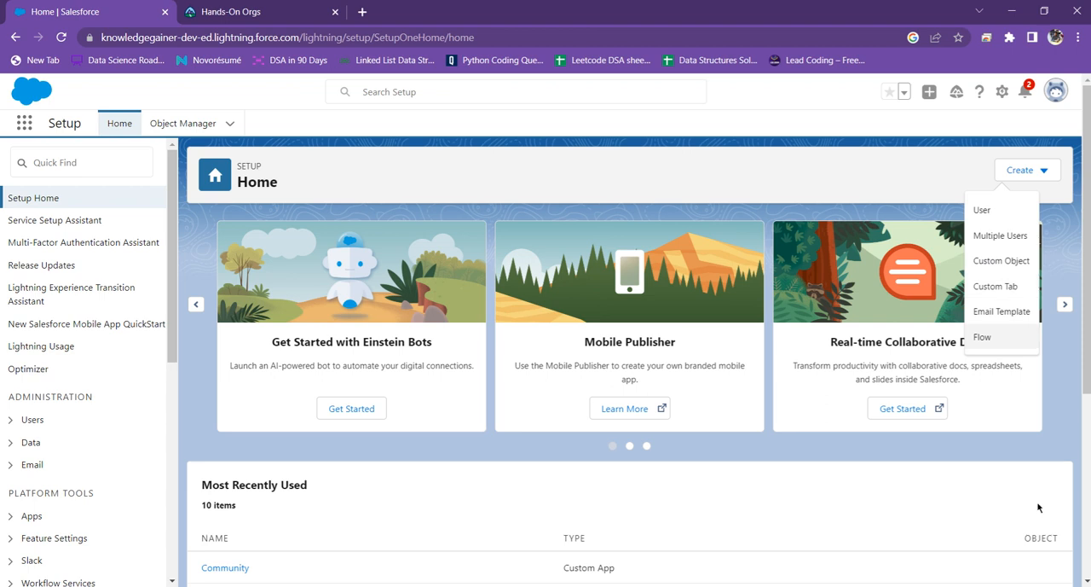
scroll(675, 253, "down", 3)
scroll(695, 254, "up", 3)
scroll(715, 253, "down", 3)
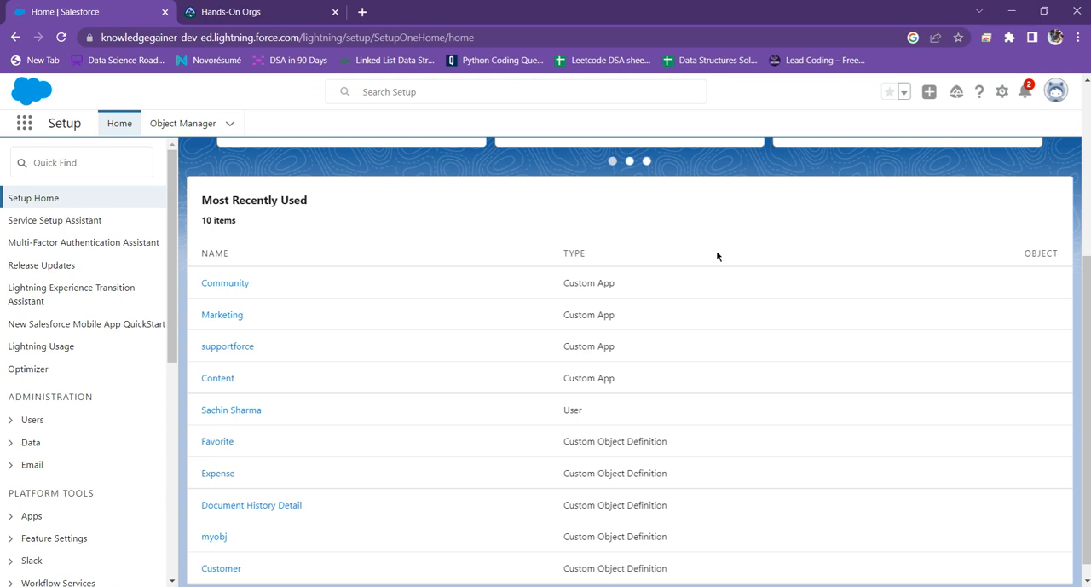
scroll(717, 256, "up", 3)
scroll(694, 245, "down", 4)
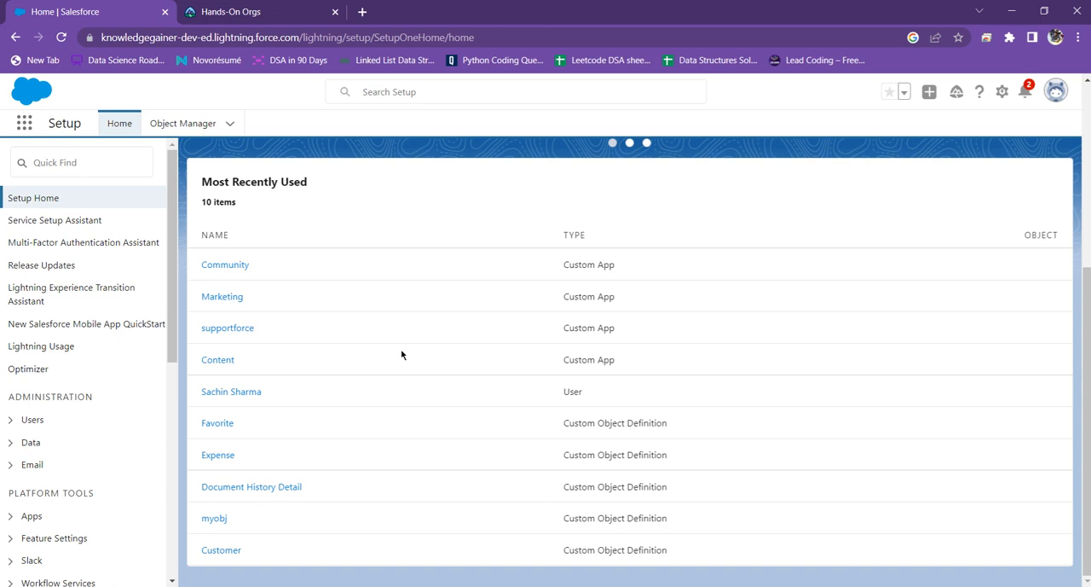
scroll(393, 357, "up", 4)
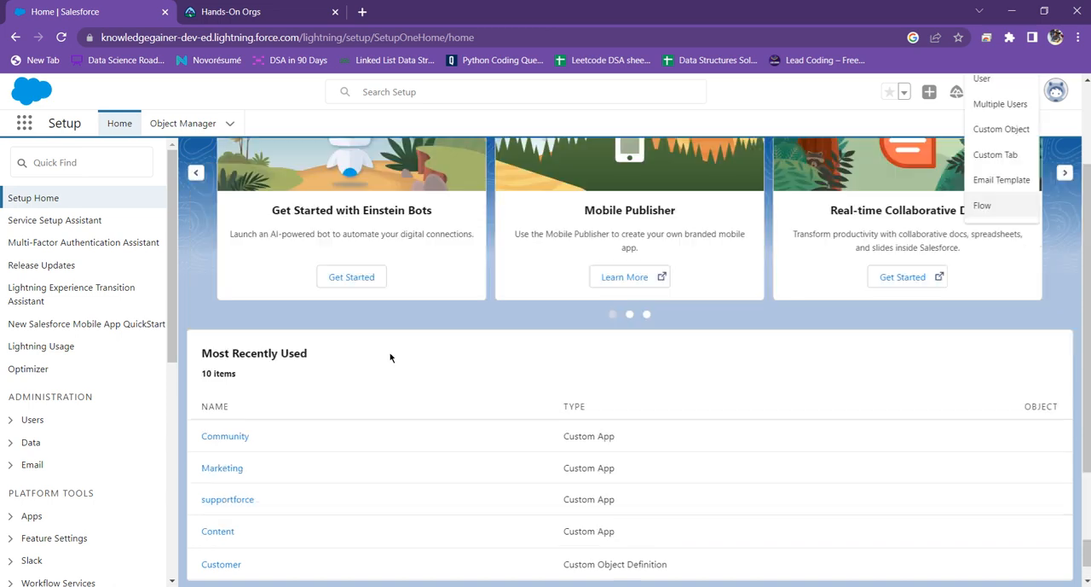
left_click(229, 125)
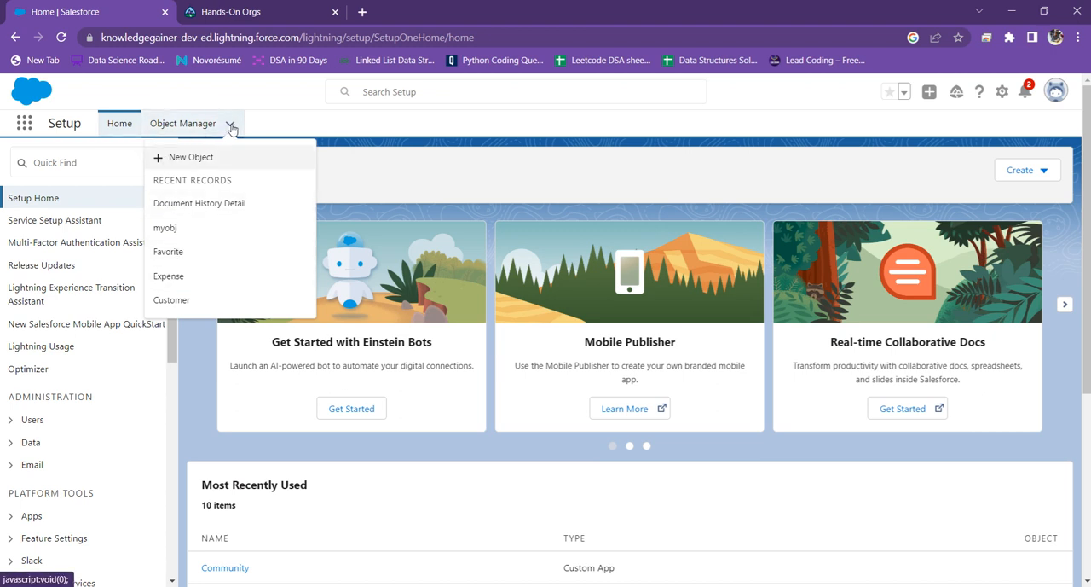
left_click(65, 126)
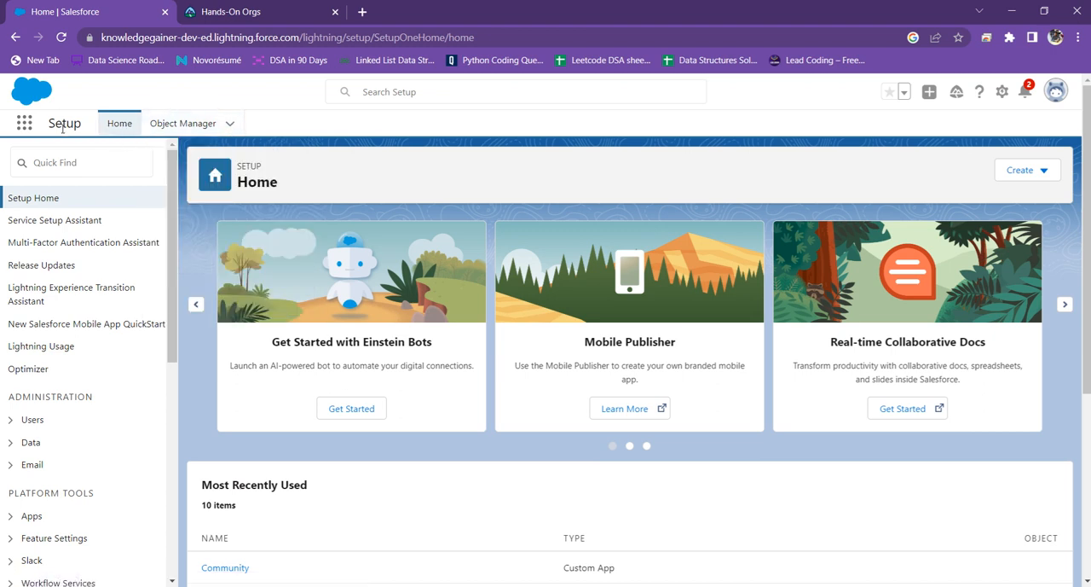
Step: Find the Accounts item by searching the available apps and items for "acc", and open the Aeora Bulk Company record
left_click(20, 127)
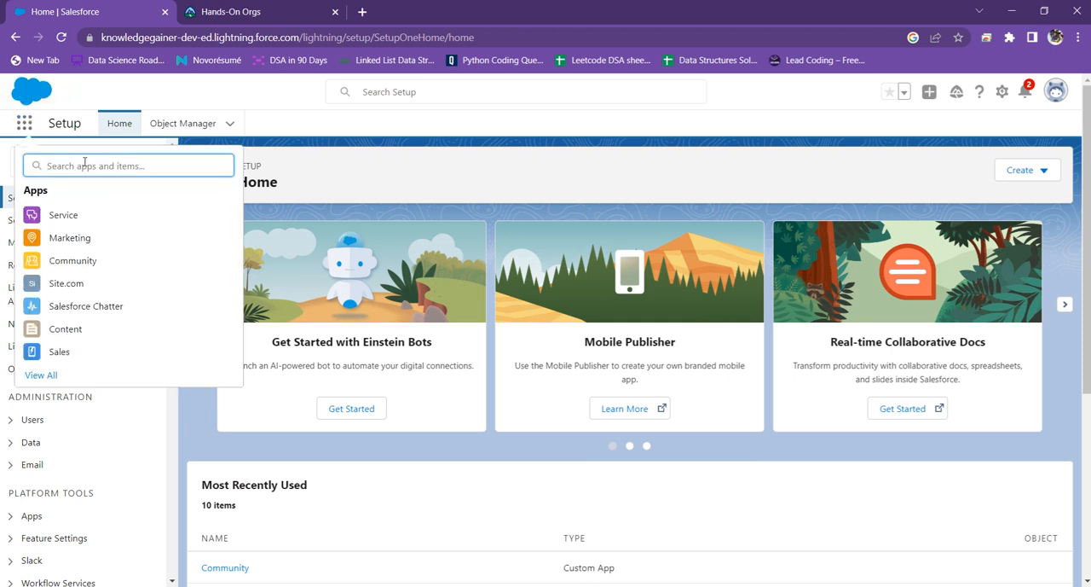
type("acc")
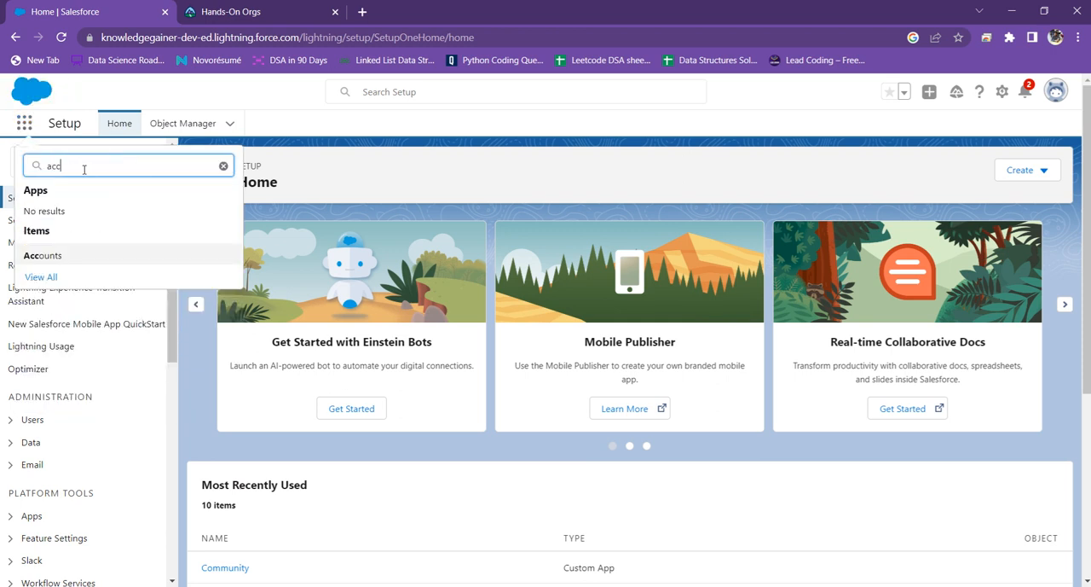
left_click(58, 261)
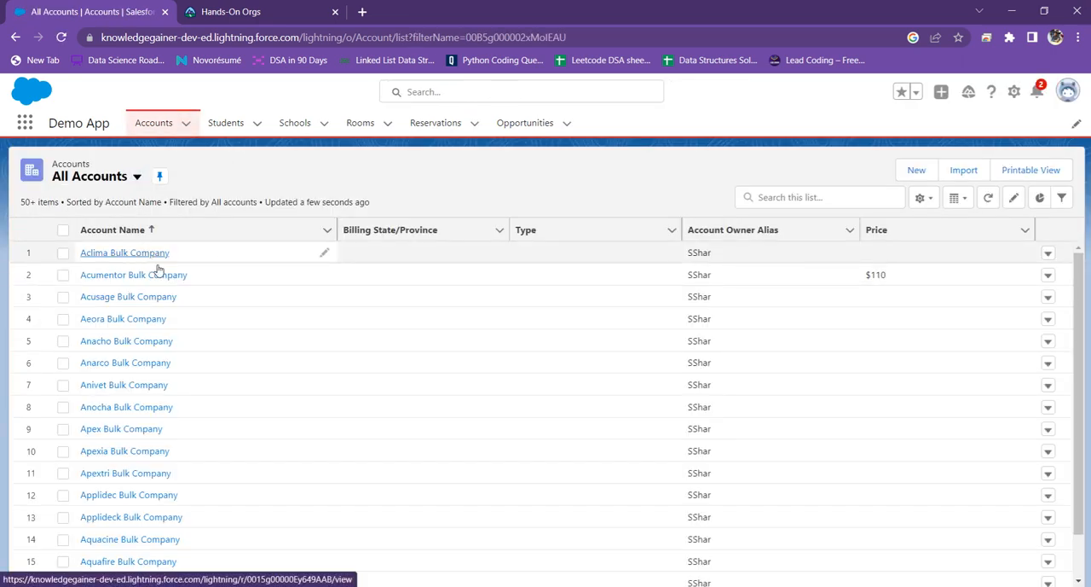
left_click(103, 322)
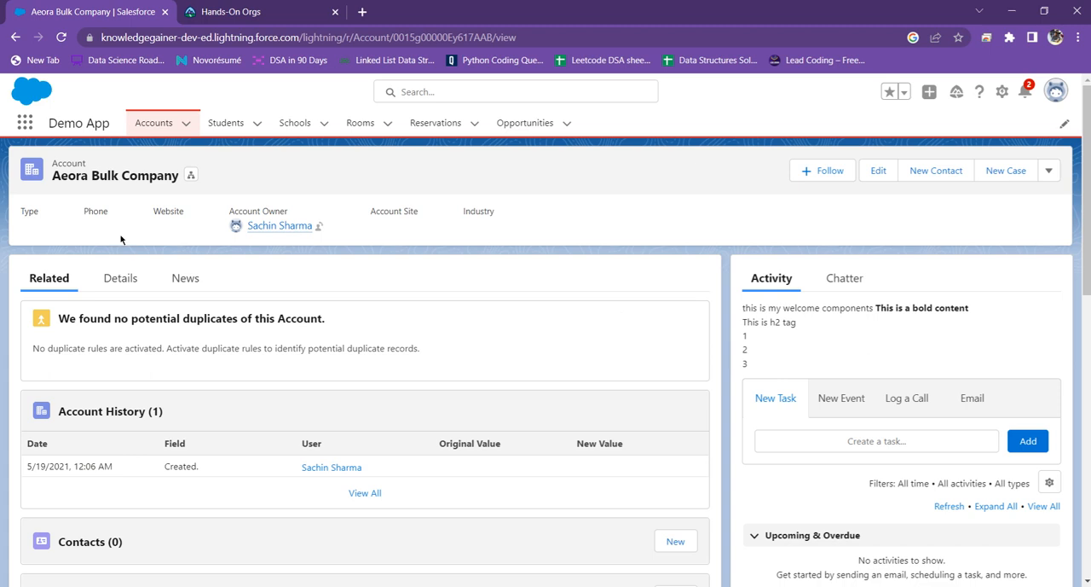
Step: Examine the Aeora Bulk Company account's related lists and the fields arranged in its details section
scroll(204, 168, "down", 4)
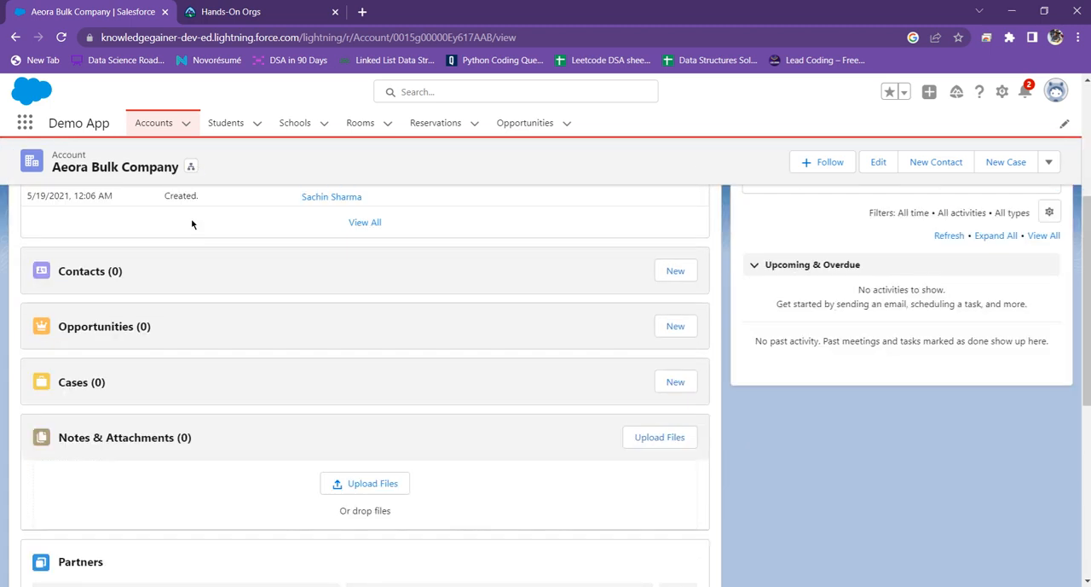
scroll(128, 282, "up", 4)
left_click(124, 281)
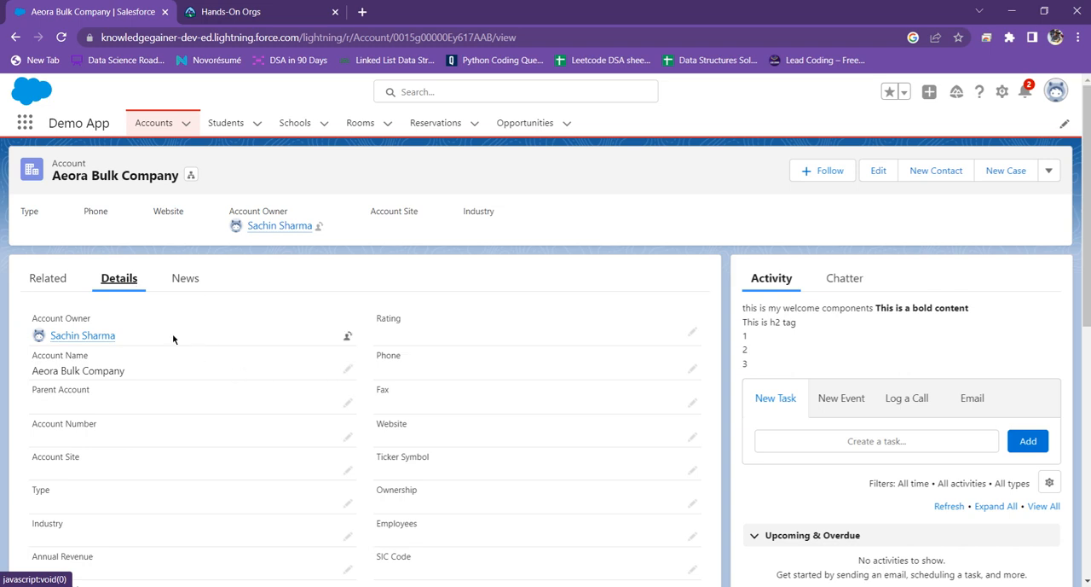
scroll(341, 316, "down", 1)
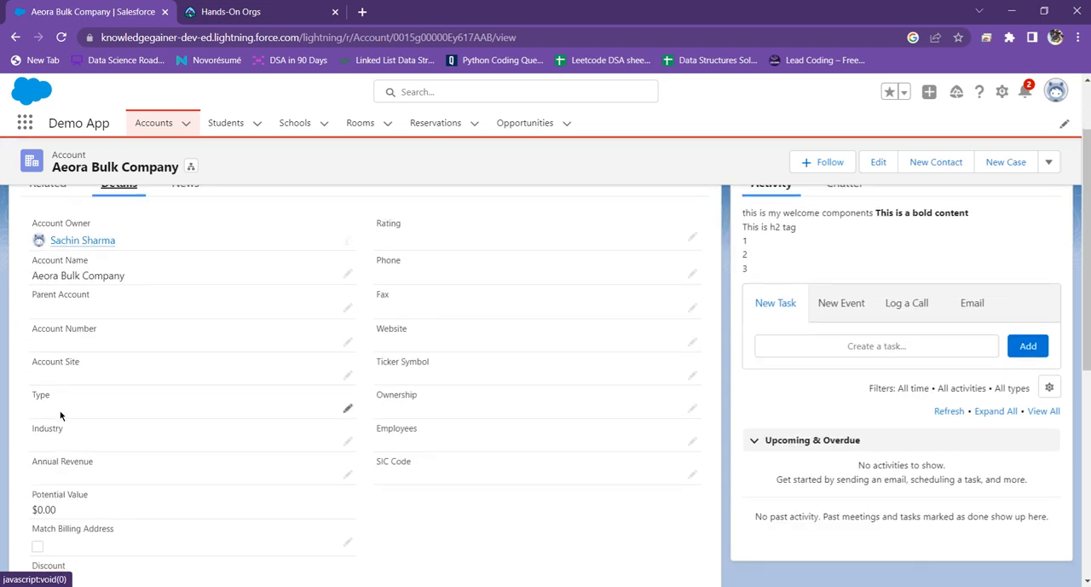
scroll(105, 327, "up", 1)
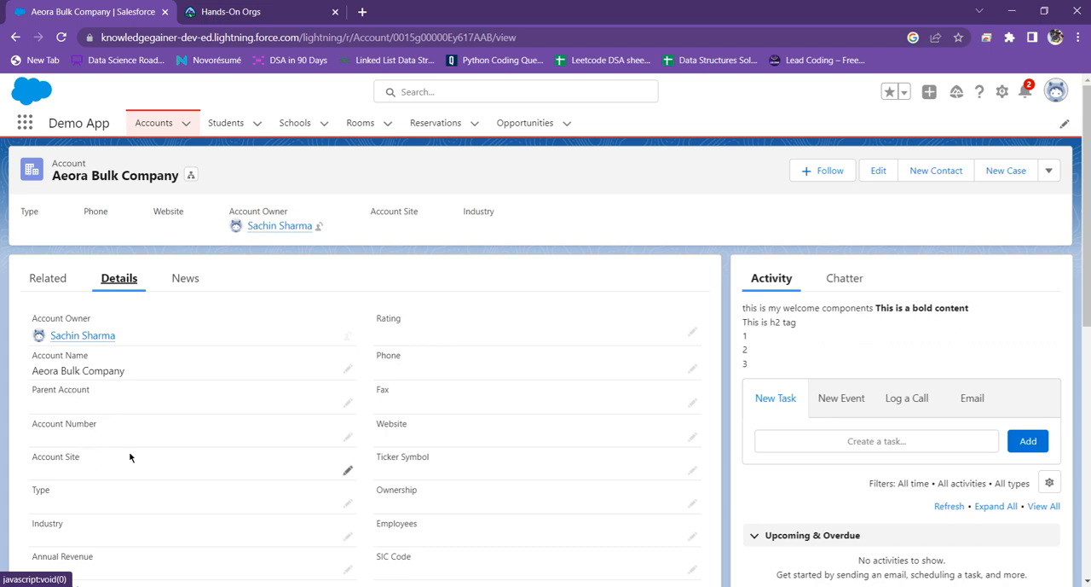
scroll(165, 438, "down", 3)
scroll(202, 418, "up", 2)
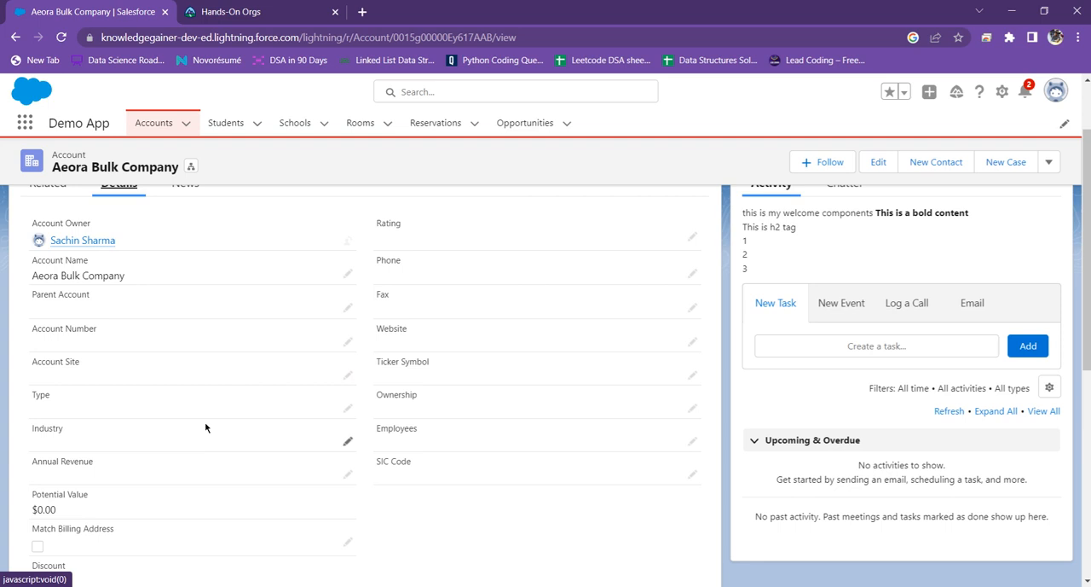
mouse_move(89, 240)
scroll(90, 239, "down", 5)
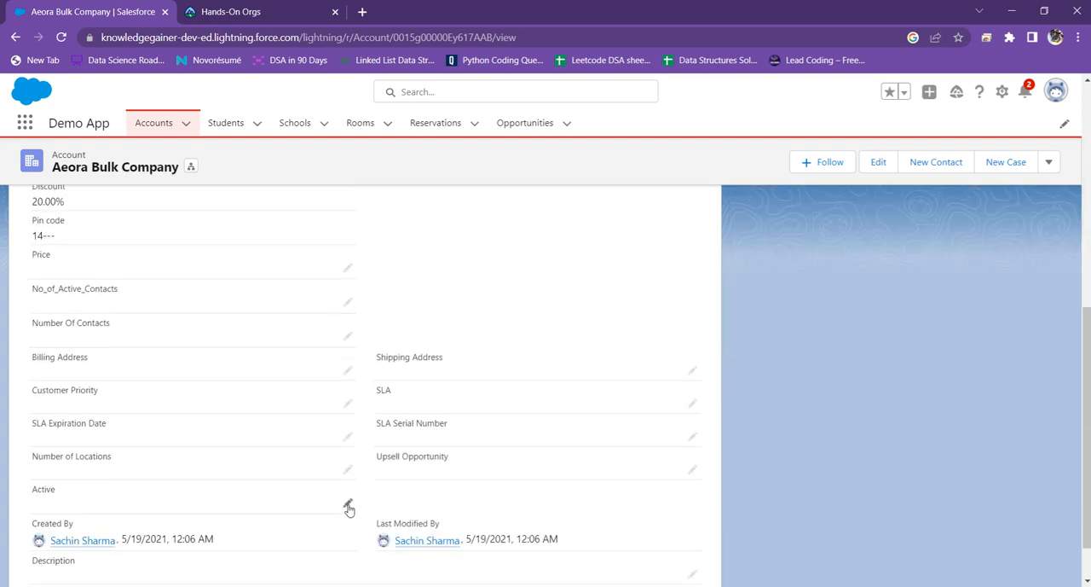
scroll(425, 449, "up", 5)
scroll(427, 448, "up", 2)
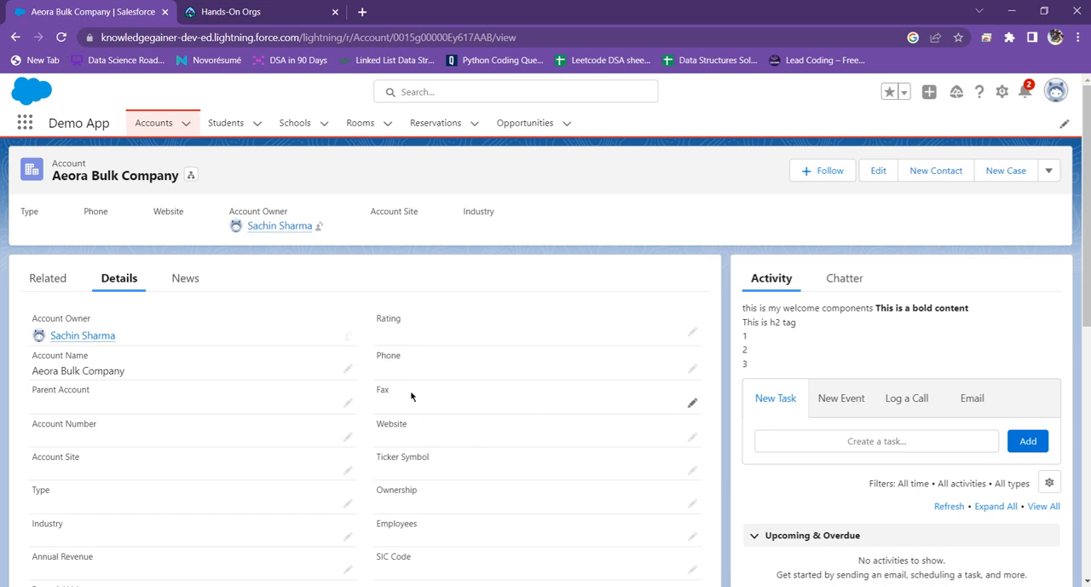
mouse_move(90, 336)
scroll(195, 390, "down", 5)
scroll(224, 407, "up", 4)
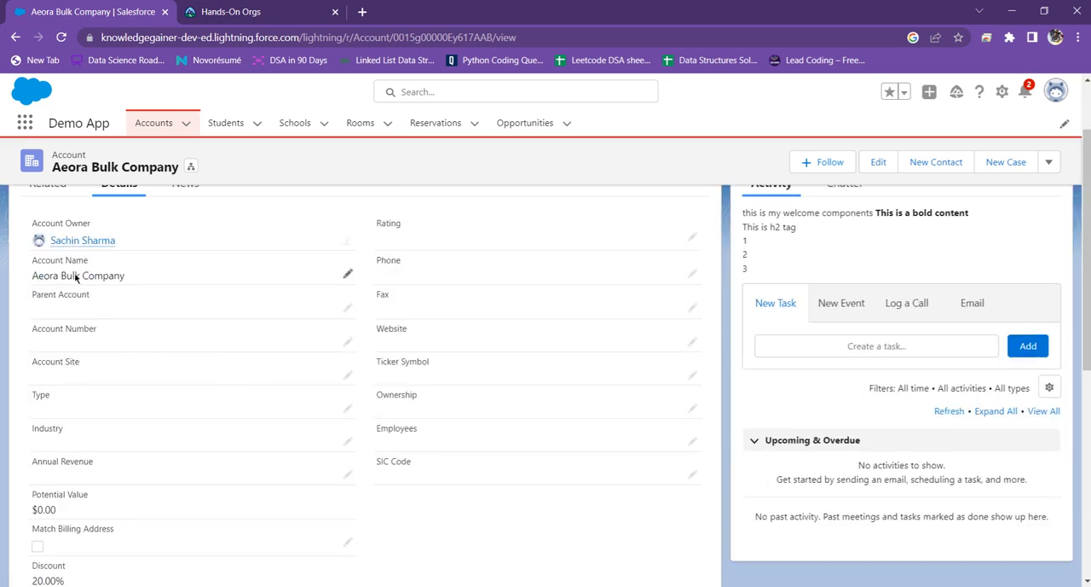
scroll(75, 278, "up", 2)
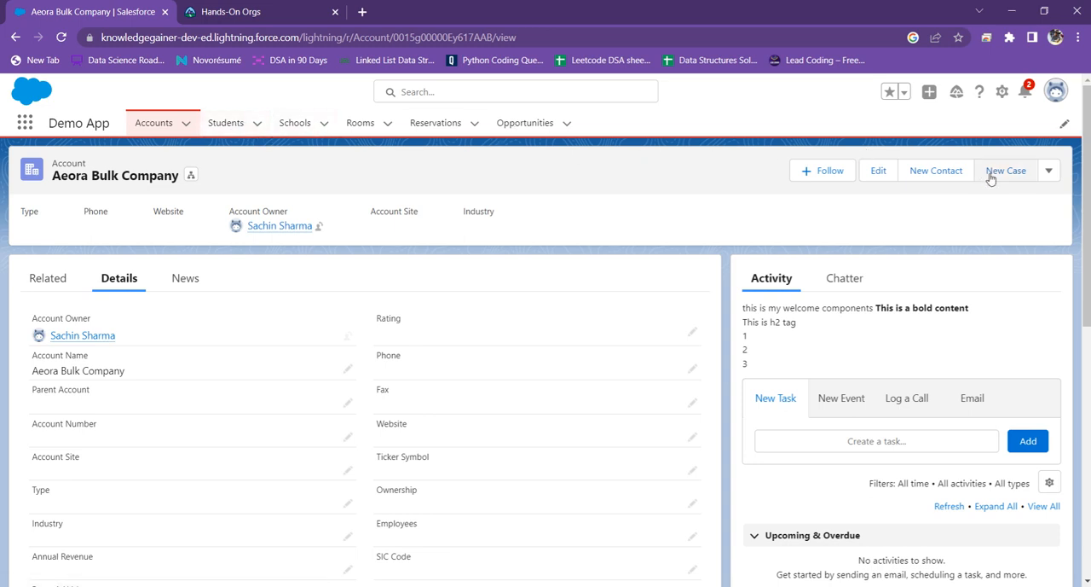
Step: Look through the additional actions offered for the account record and close the list
left_click(1049, 173)
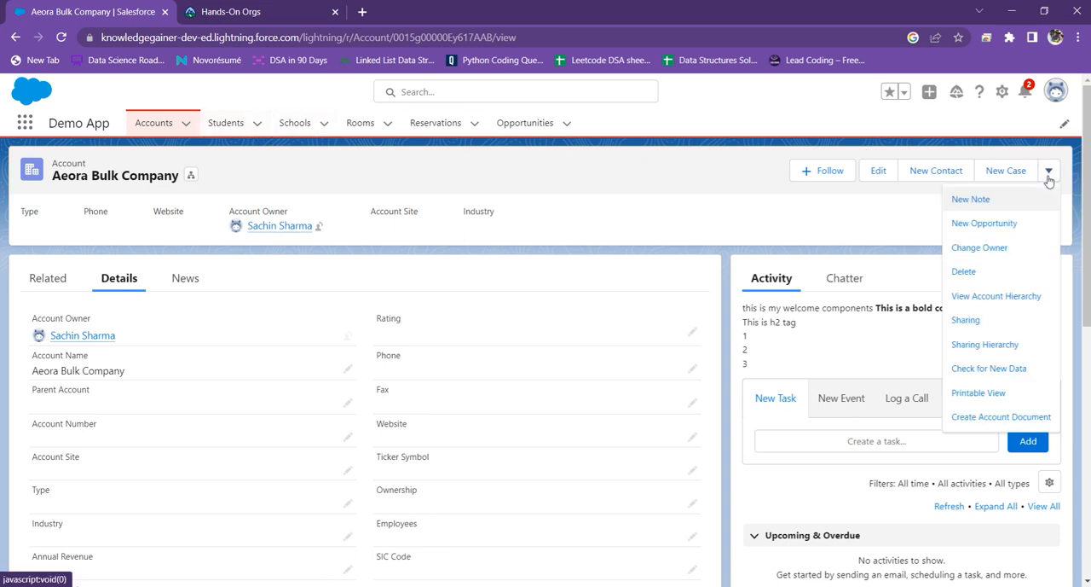
left_click(820, 213)
scroll(569, 194, "down", 10)
scroll(568, 196, "up", 10)
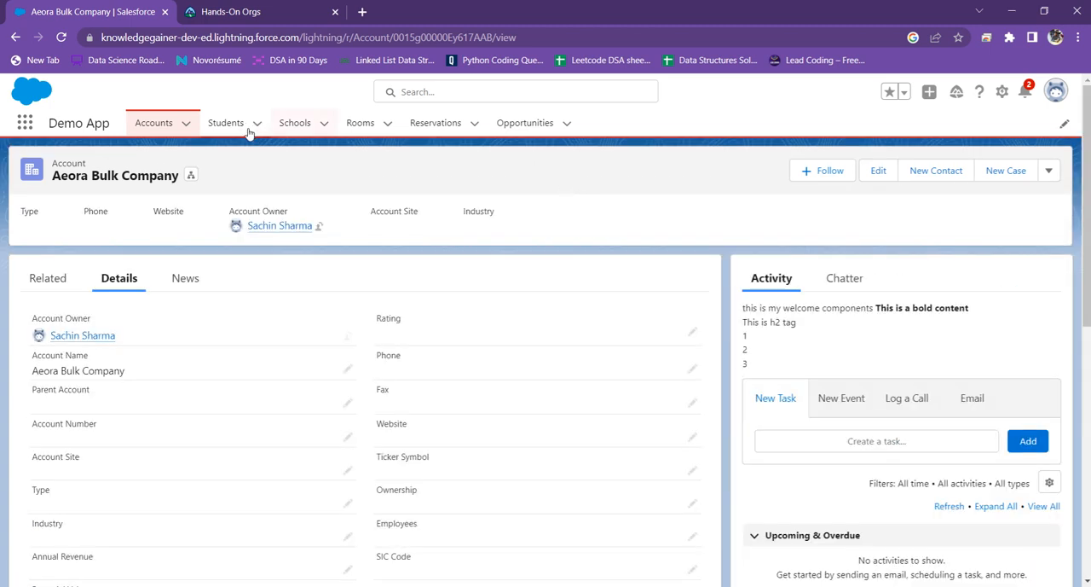
Step: Go to Setup and open the list of page layouts for the Account object in Object Manager
left_click(1003, 91)
left_click(938, 136)
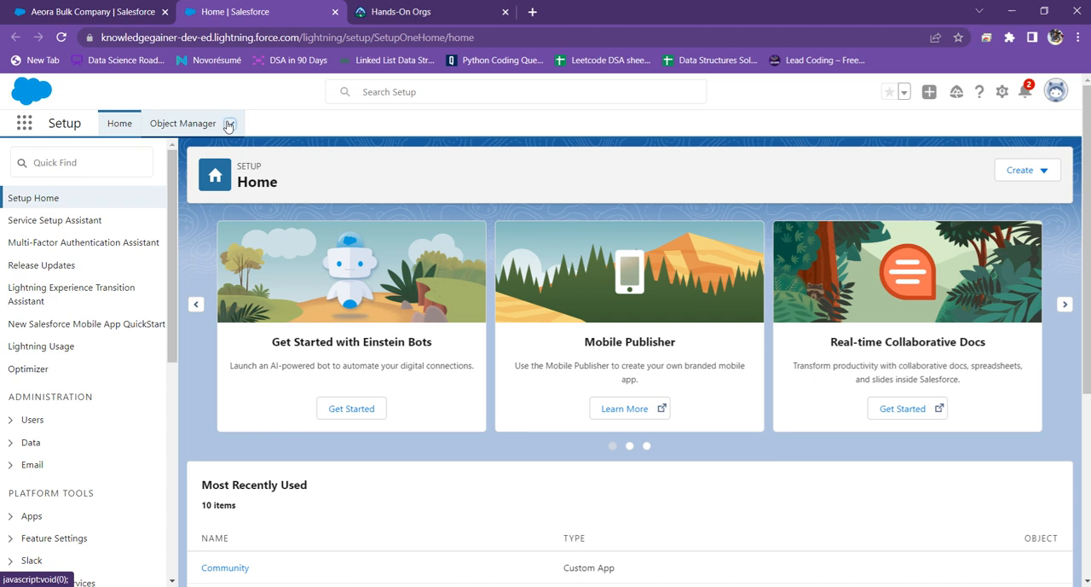
left_click(182, 126)
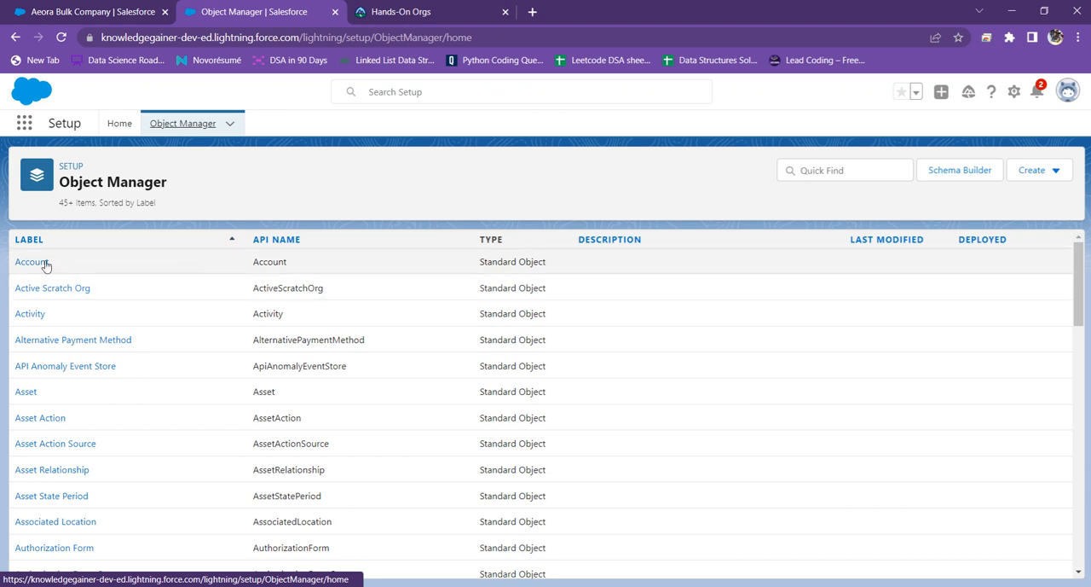
left_click(38, 268)
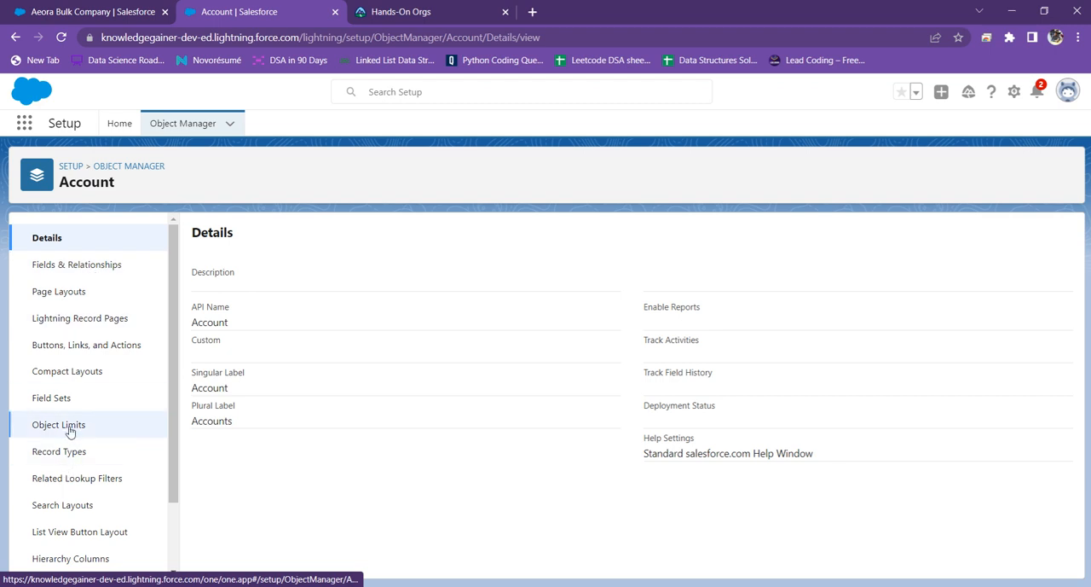
left_click(71, 292)
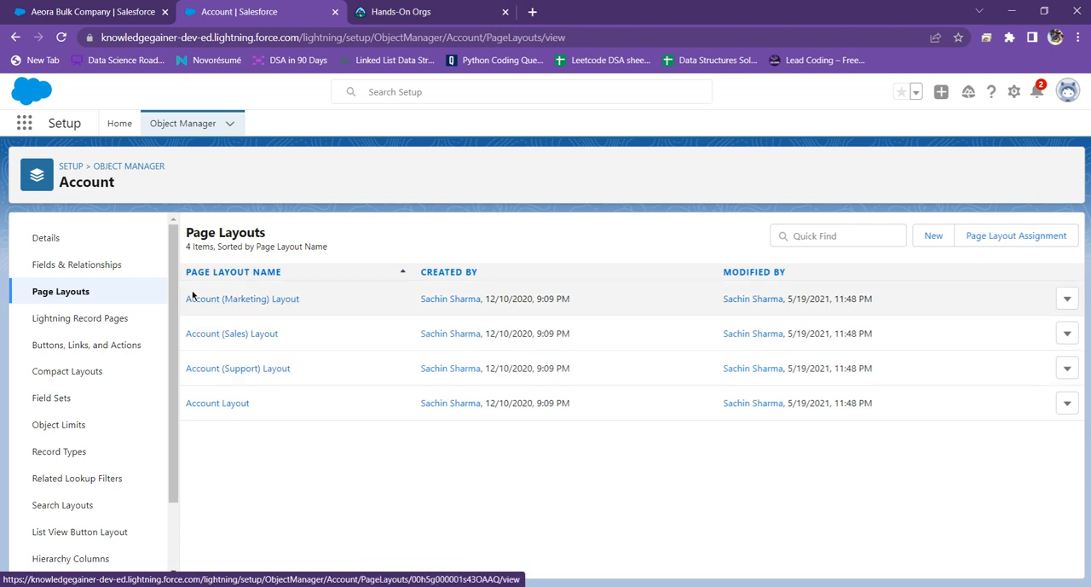
Step: Open the Account (Marketing) Layout and the Account Layout each in a separate browser tab
right_click(258, 304)
left_click(275, 314)
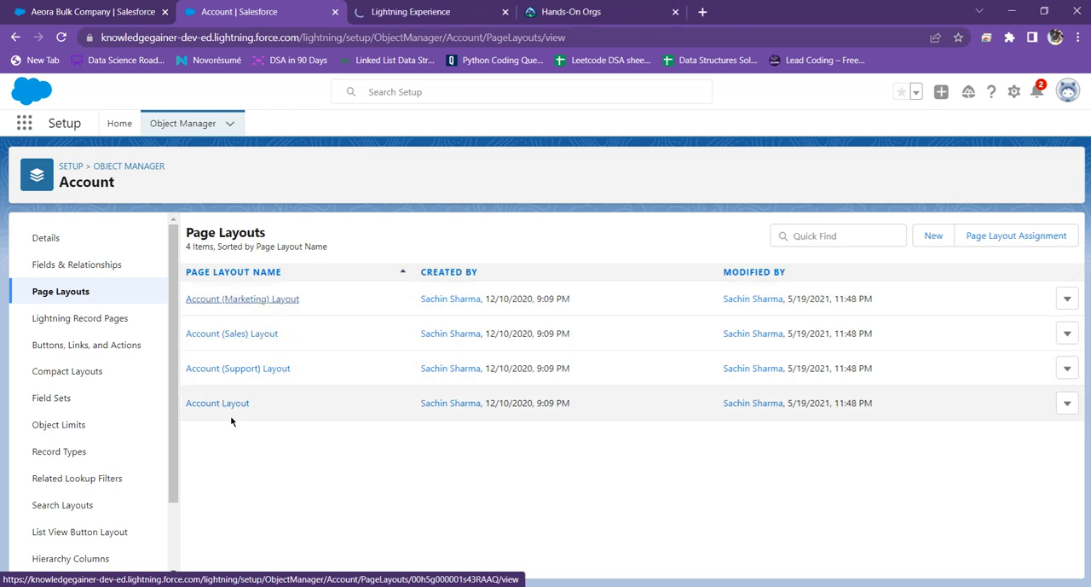
right_click(224, 405)
left_click(249, 416)
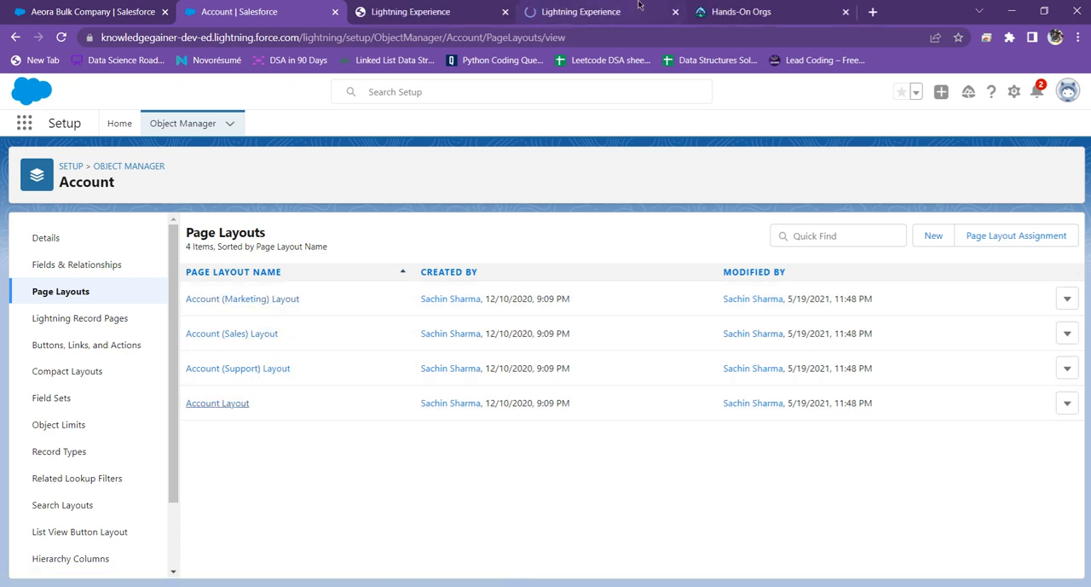
Step: Compare the custom buttons and account information fields of the Account (Marketing) Layout with those of the Account Layout
left_click(440, 12)
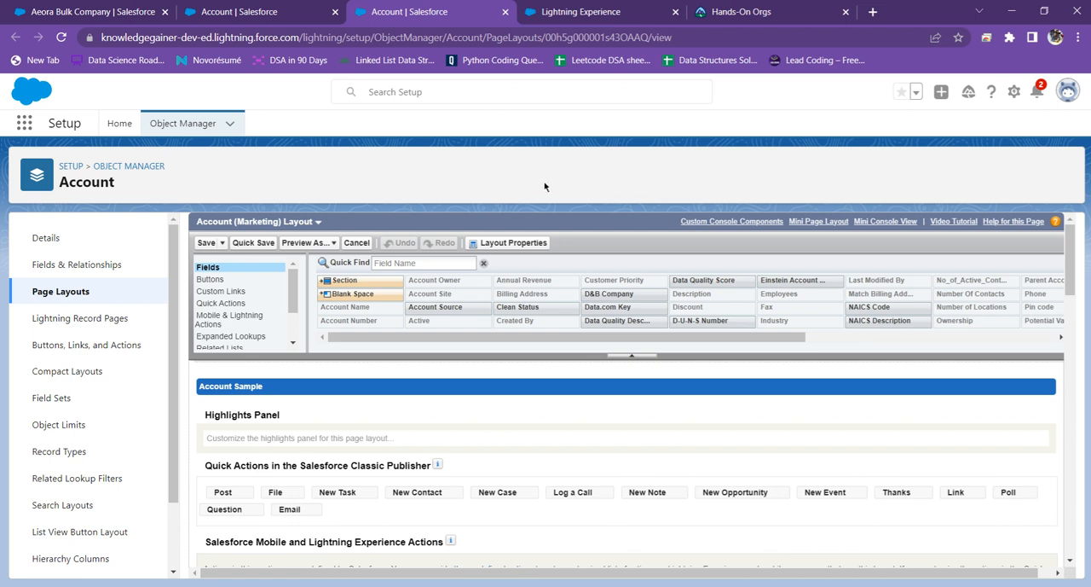
scroll(503, 244, "down", 3)
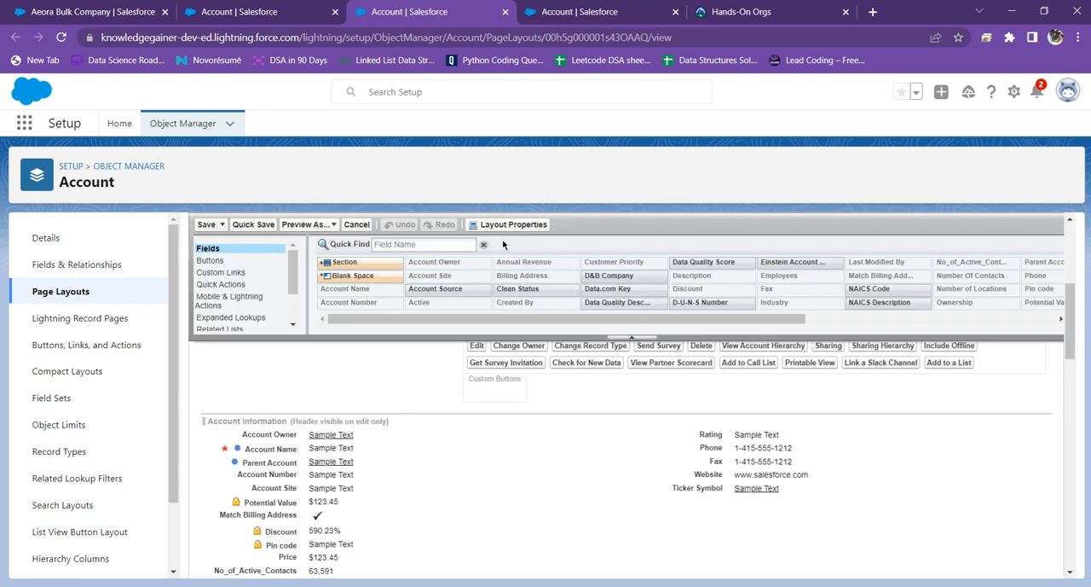
scroll(348, 256, "up", 3)
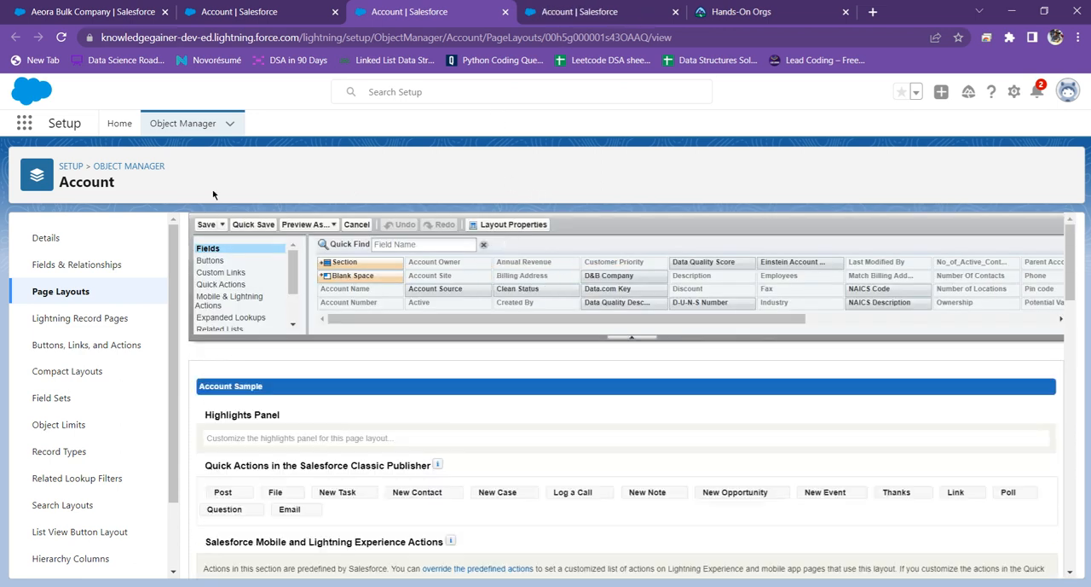
scroll(363, 306, "down", 1)
scroll(362, 305, "up", 1)
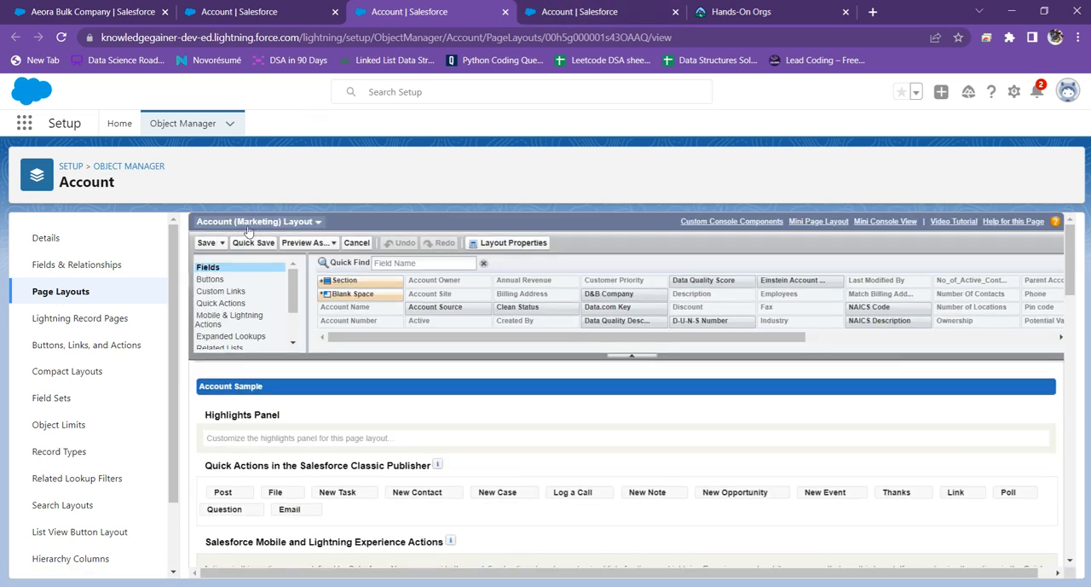
key("ctrl+Tab")
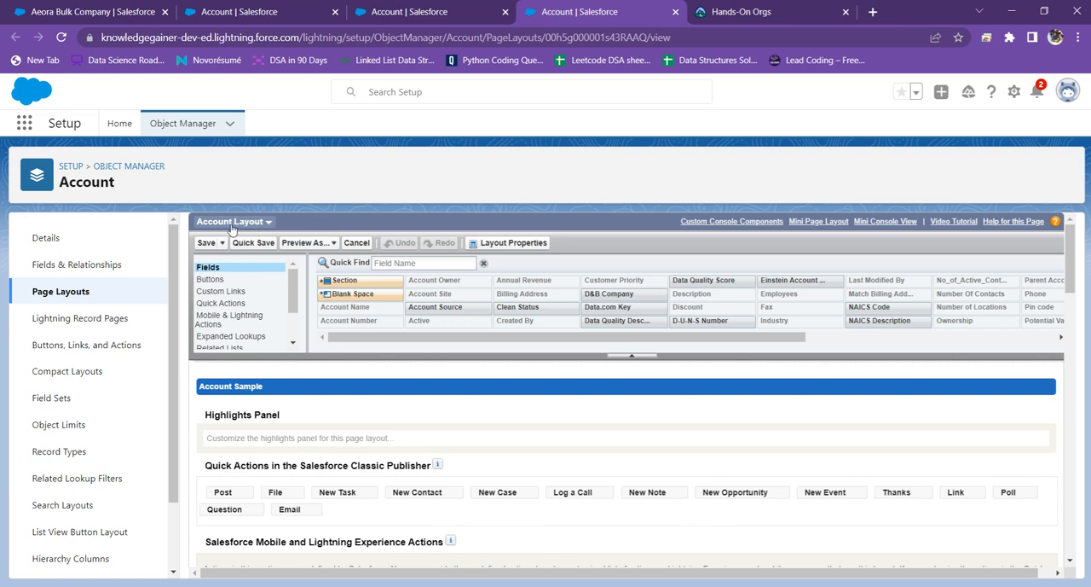
scroll(500, 265, "down", 3)
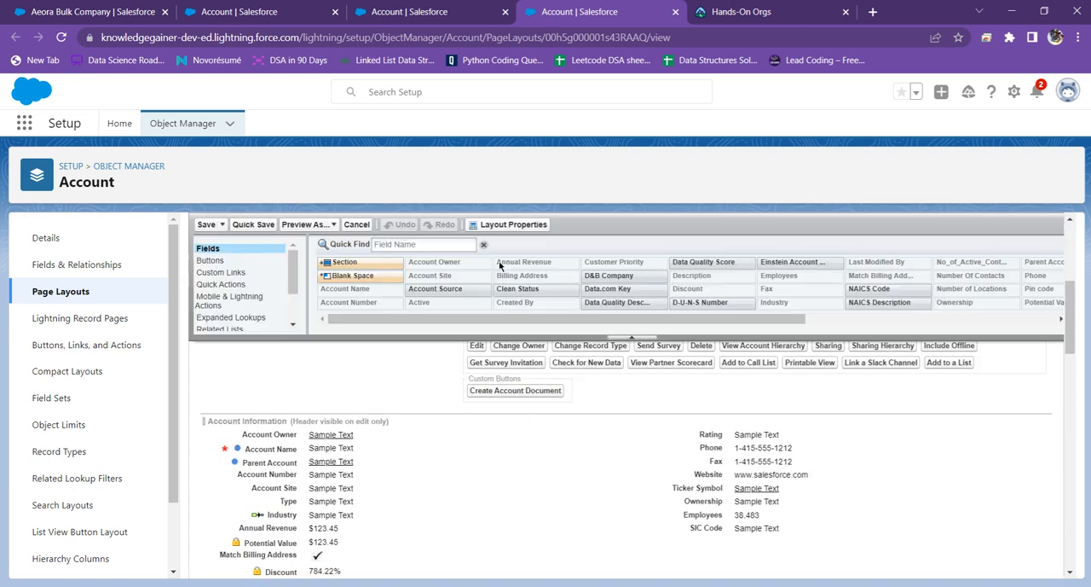
scroll(603, 249, "down", 1)
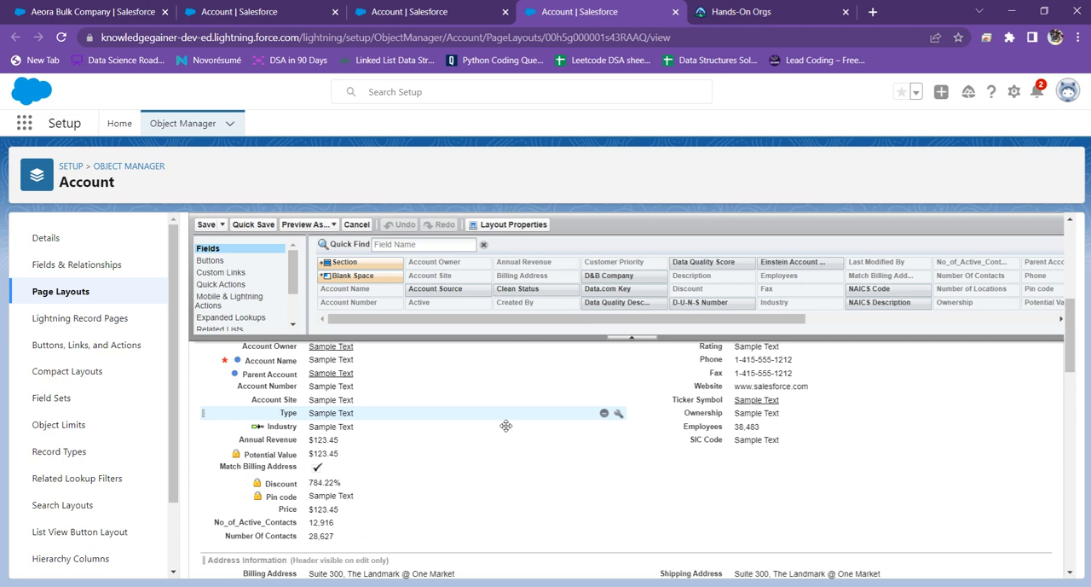
left_click(480, 6)
scroll(369, 419, "down", 4)
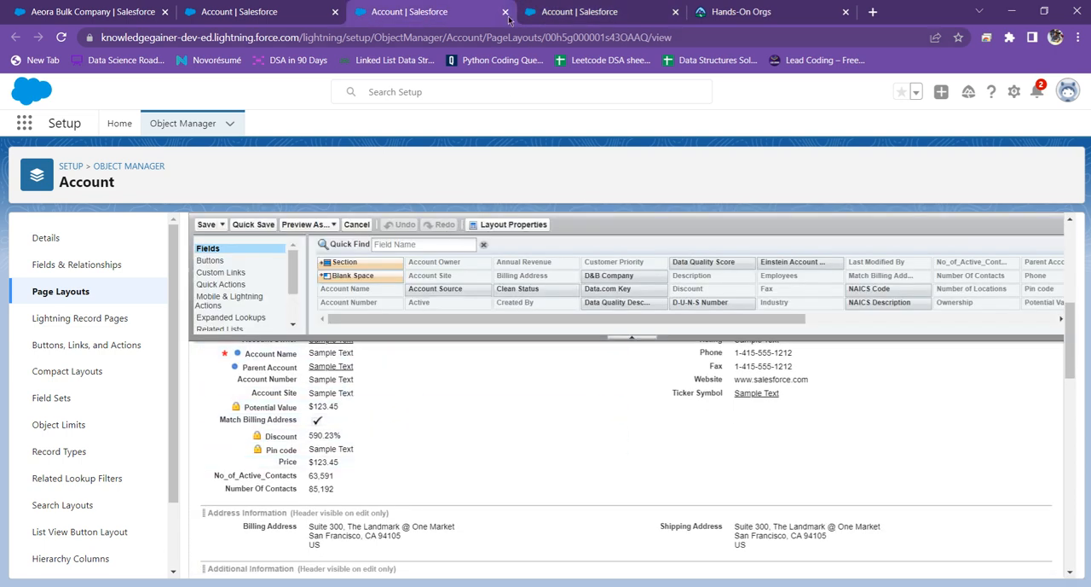
Step: Switch between the Account (Marketing) Layout and the Account Layout to compare which fields their Account Information sections contain
key("ctrl+Tab")
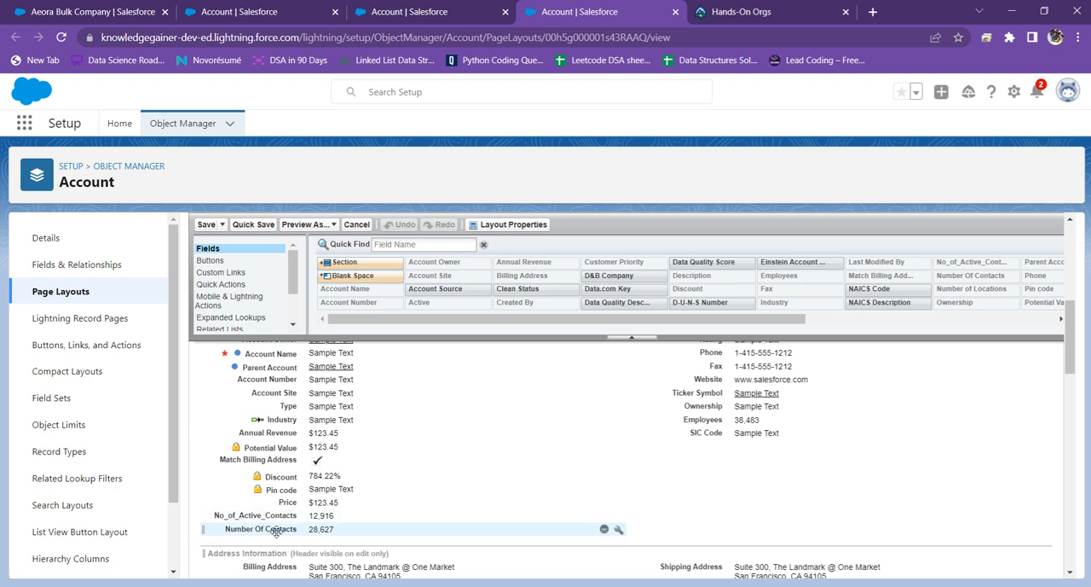
key("ctrl+shift+Tab")
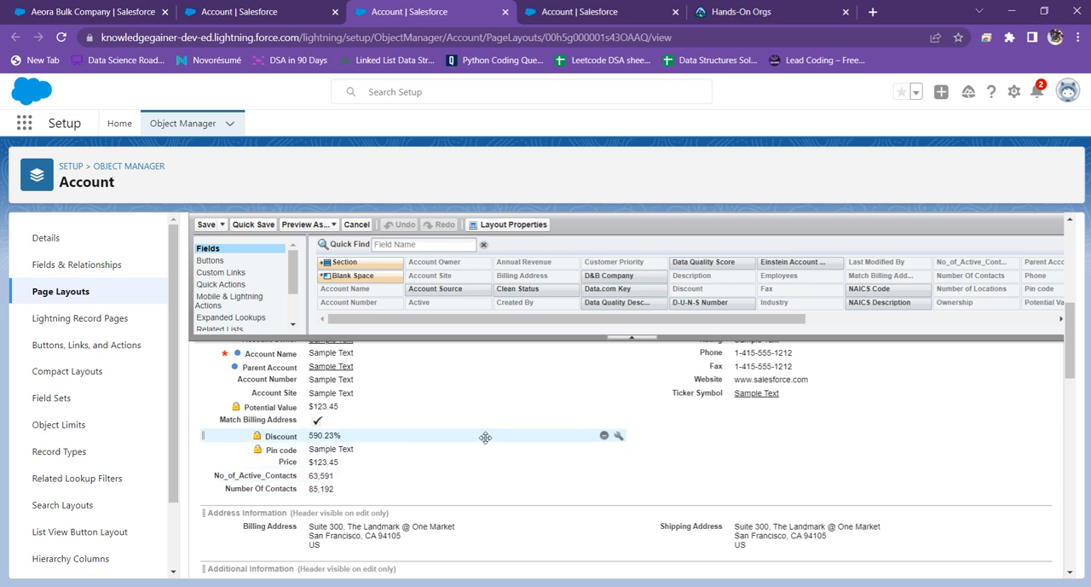
scroll(491, 433, "down", 3)
scroll(491, 433, "up", 10)
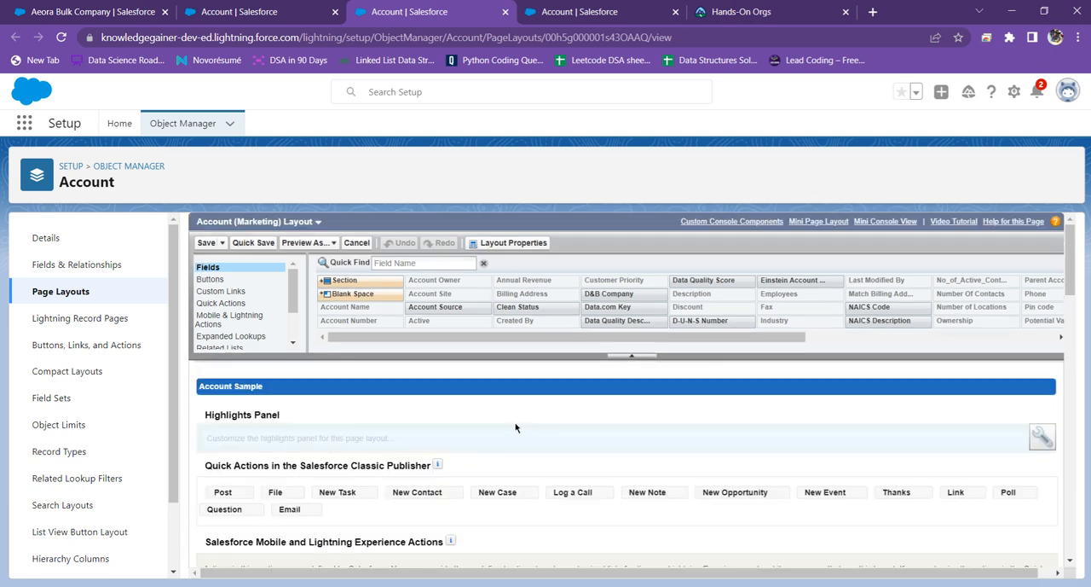
key("ctrl+Tab")
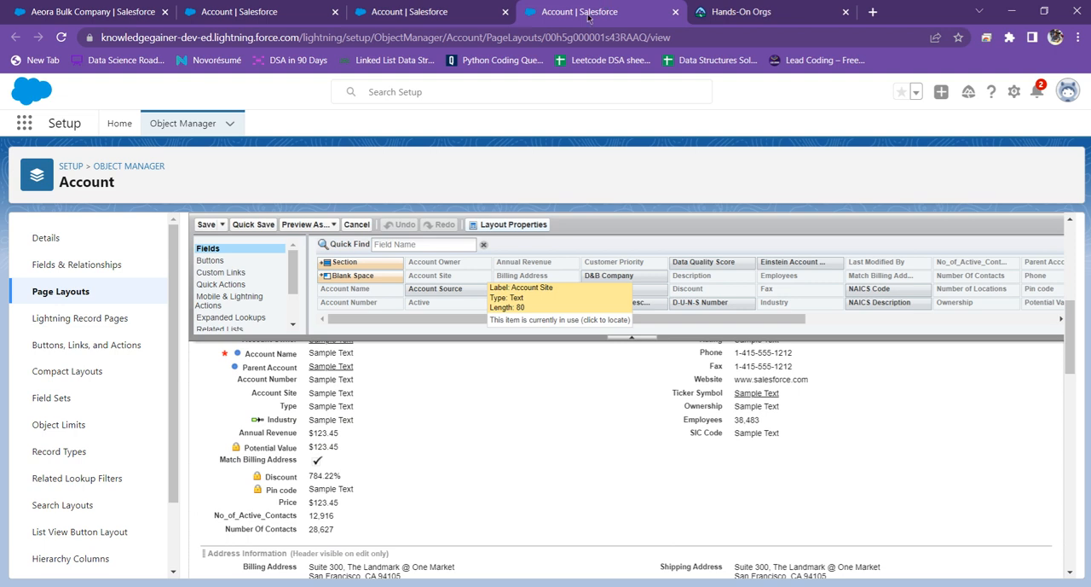
left_click(432, 5)
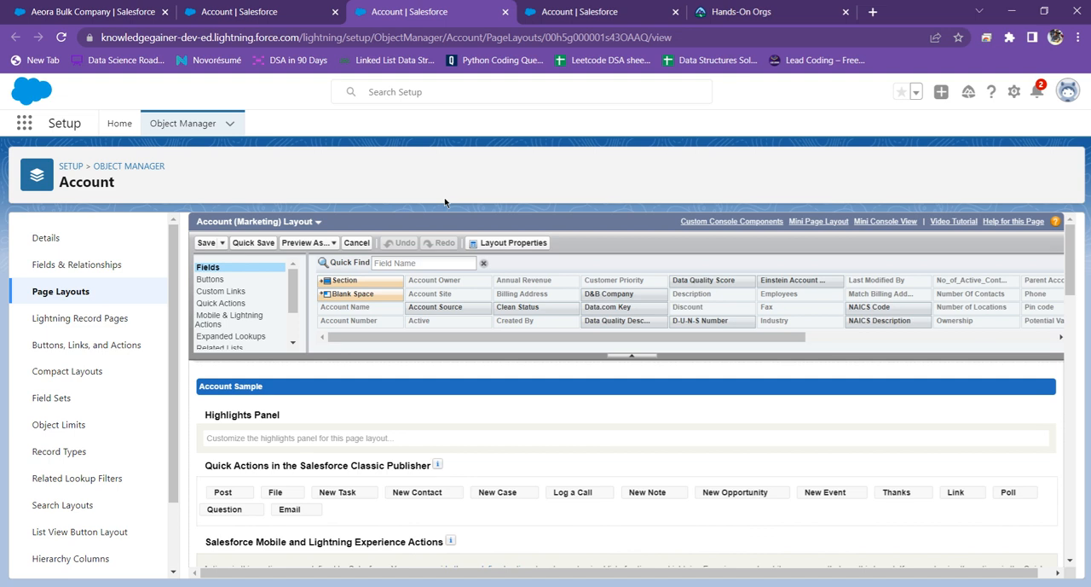
scroll(452, 409, "down", 5)
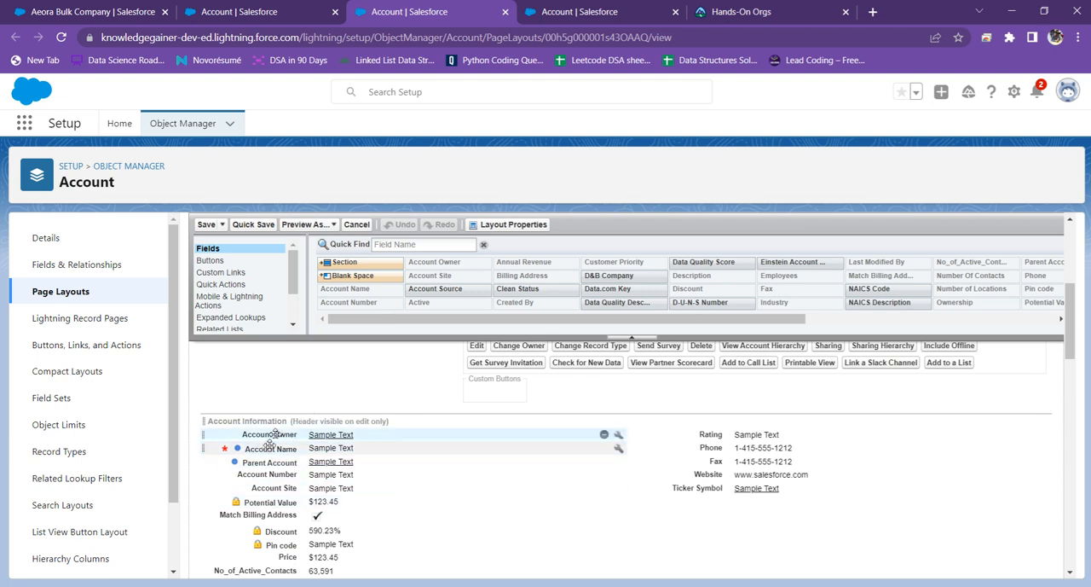
left_click(600, 7)
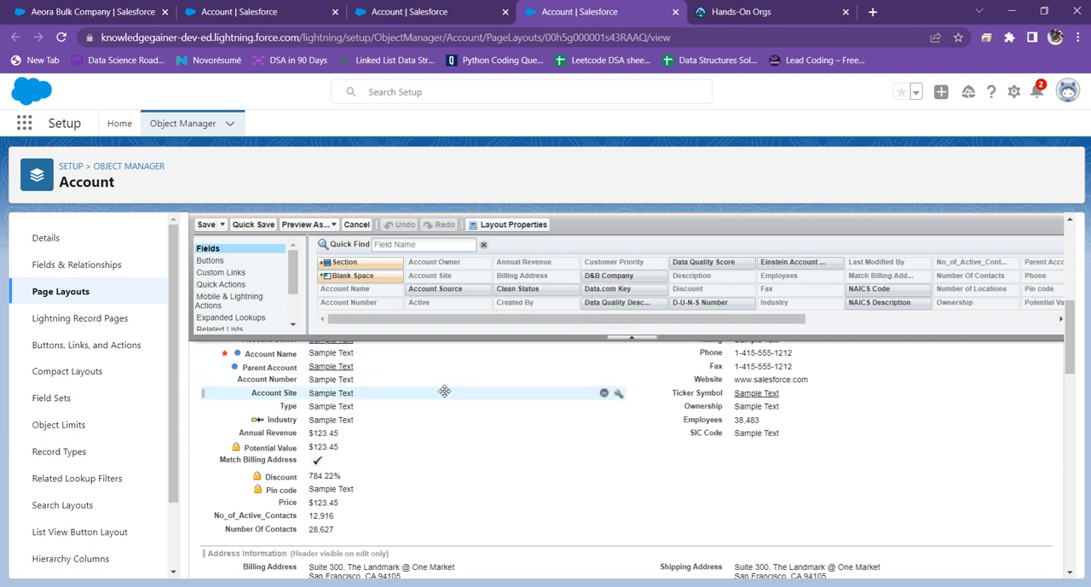
scroll(445, 390, "up", 5)
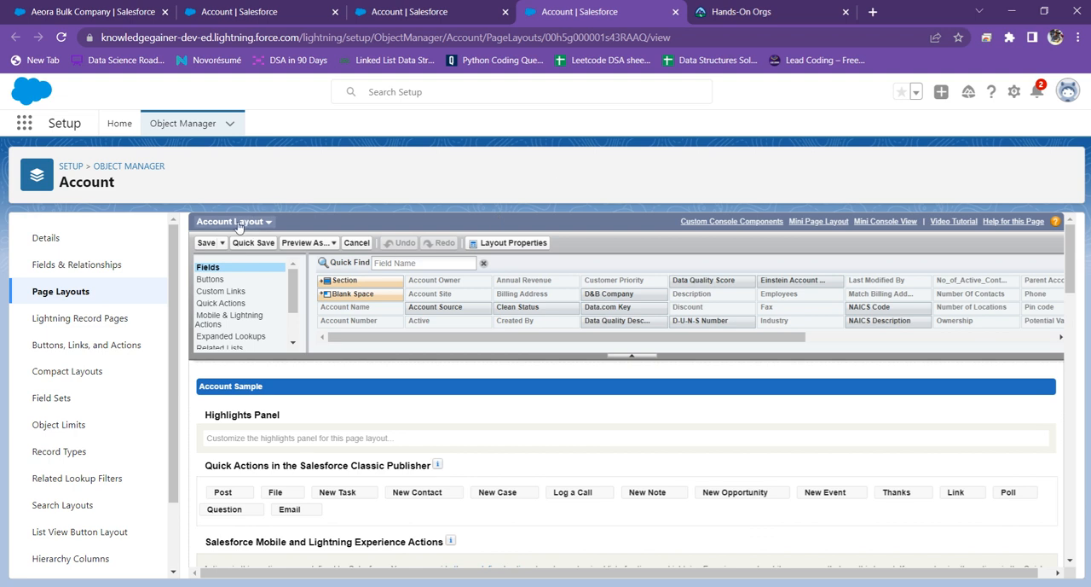
left_click(447, 7)
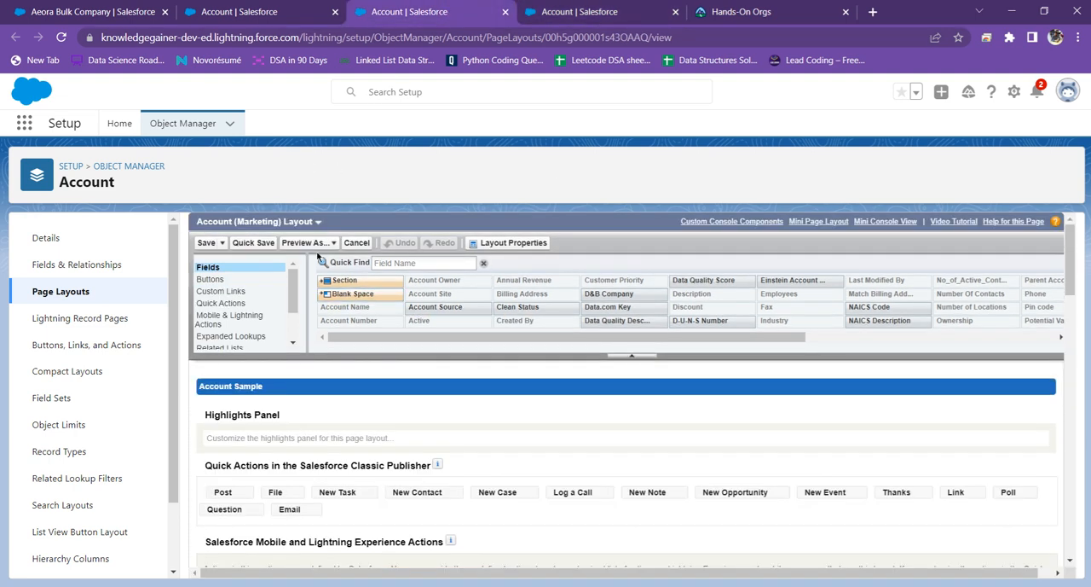
Step: Close the Account (Marketing) Layout tab and review all detail fields of the Aeora Bulk Company account record
left_click(506, 12)
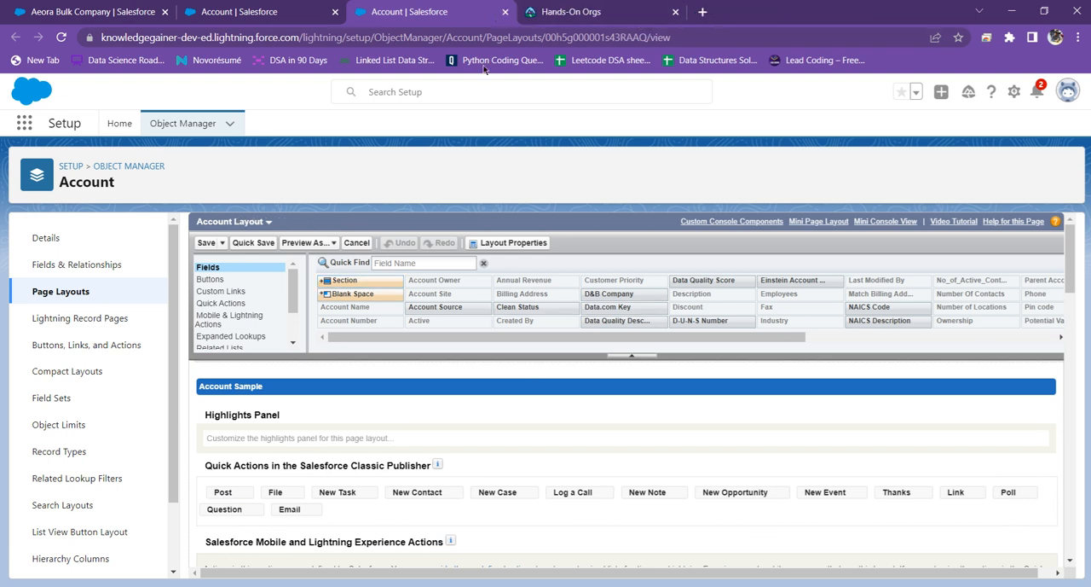
left_click(243, 11)
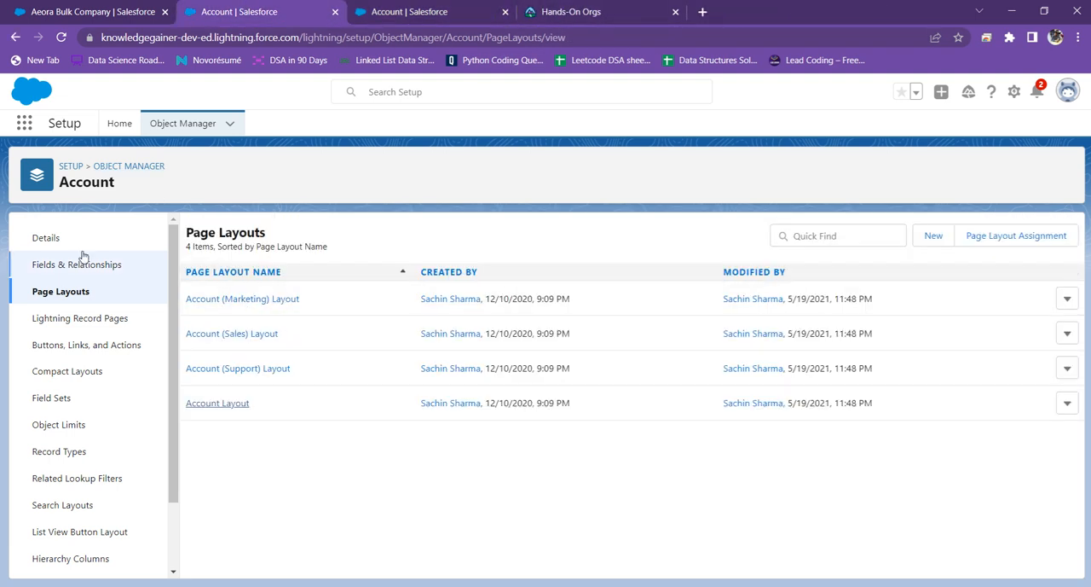
left_click(111, 10)
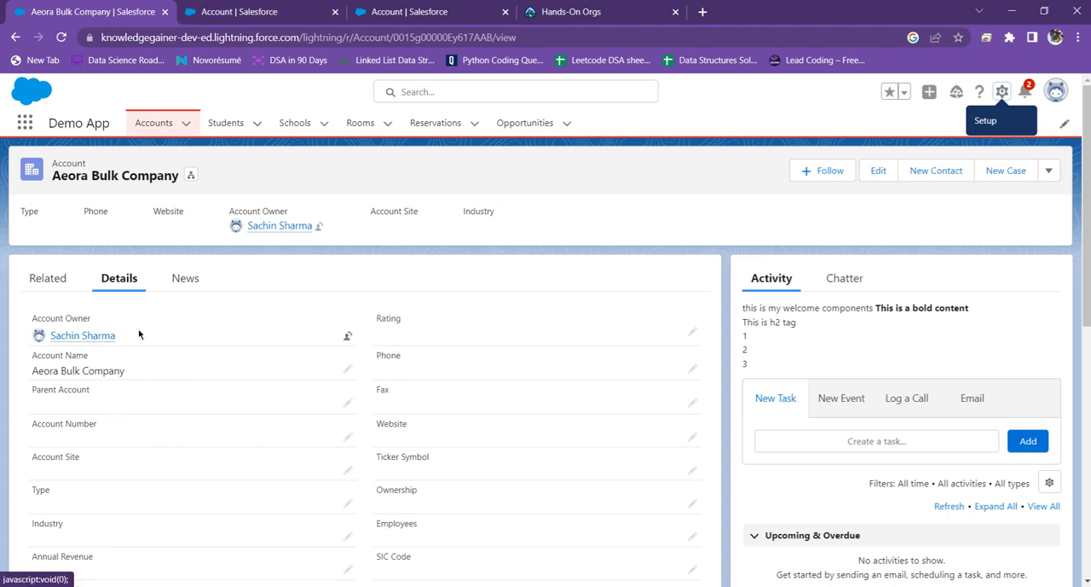
scroll(140, 334, "down", 5)
scroll(145, 339, "down", 2)
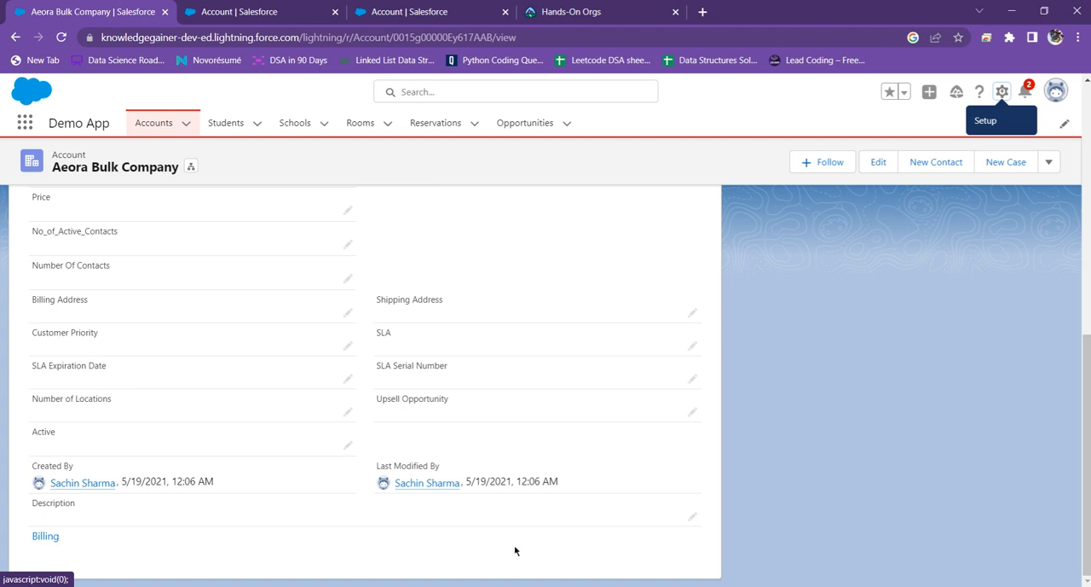
scroll(453, 541, "up", 10)
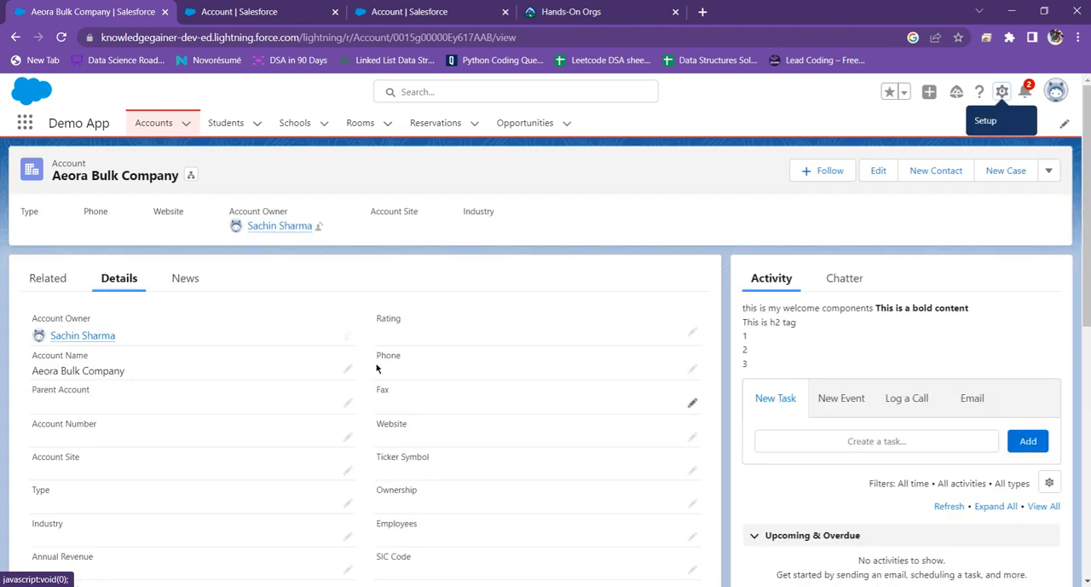
Step: Compare the sections and field order of the Account Layout with the details of the Aeora Bulk Company record
left_click(566, 12)
left_click(437, 11)
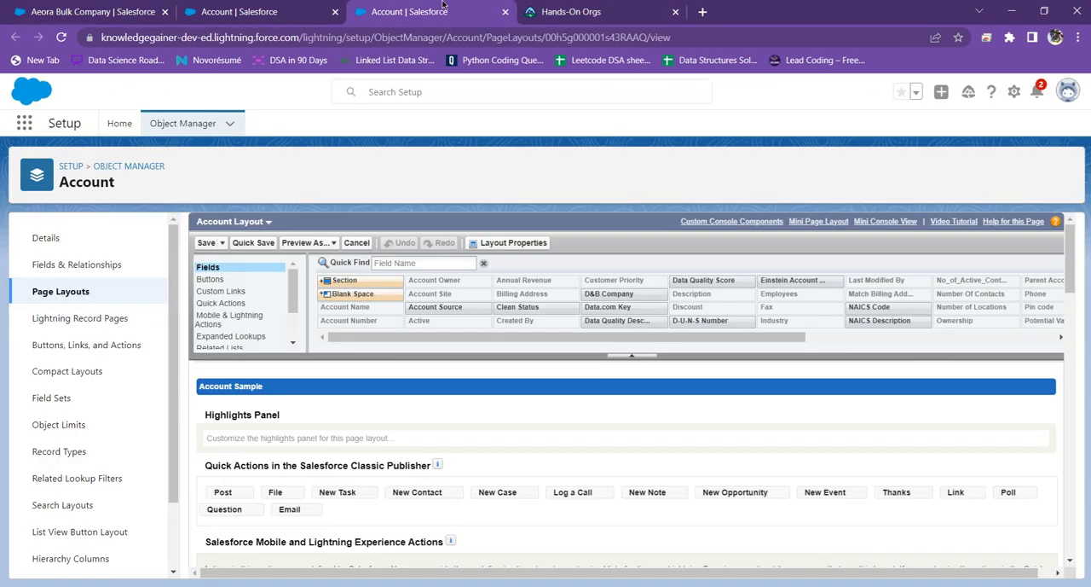
scroll(388, 341, "down", 5)
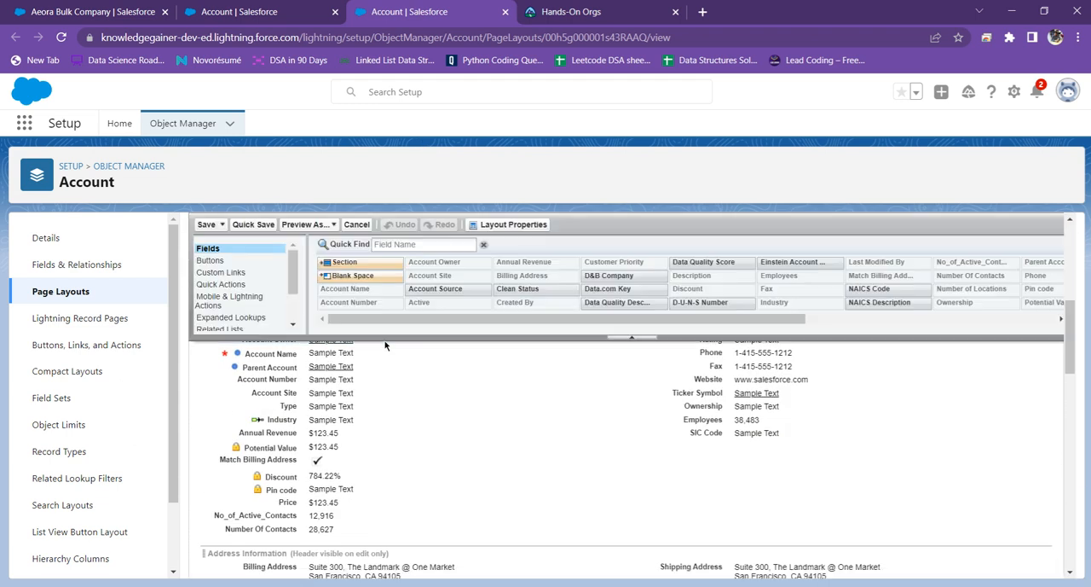
scroll(341, 409, "up", 2)
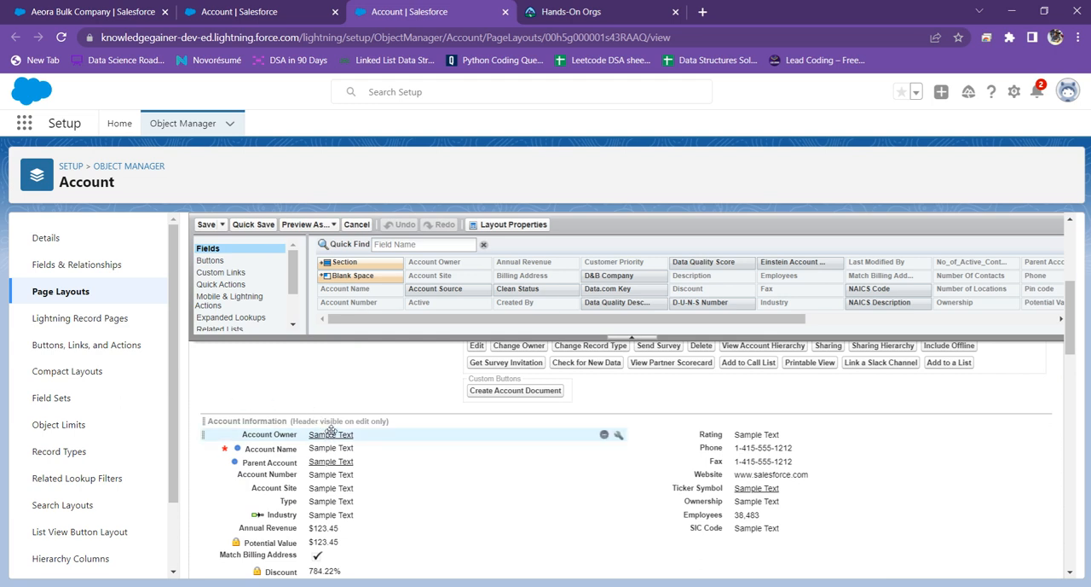
scroll(329, 430, "down", 3)
scroll(367, 431, "down", 1)
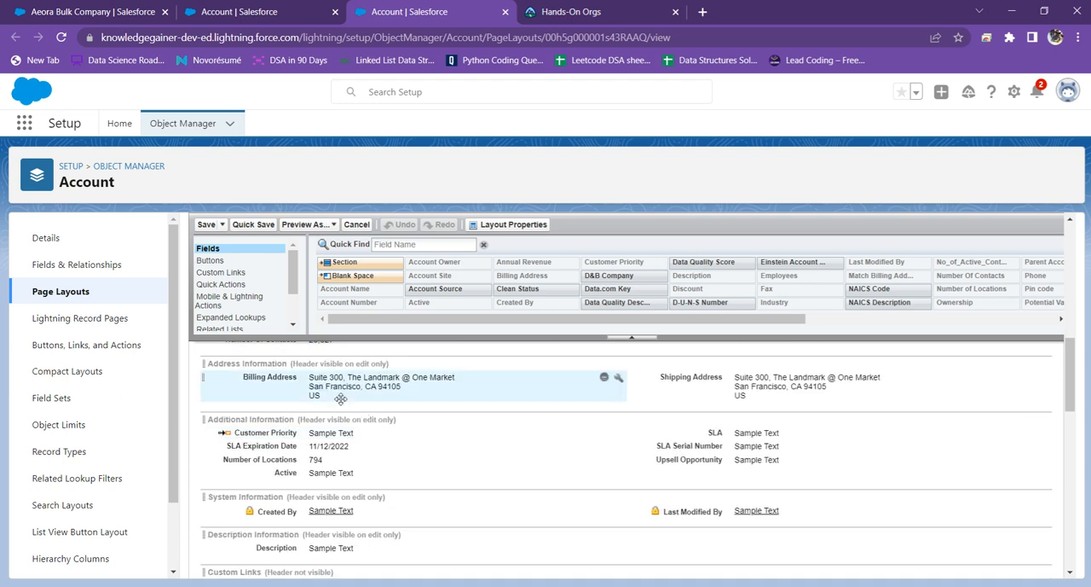
left_click(204, 7)
left_click(149, 11)
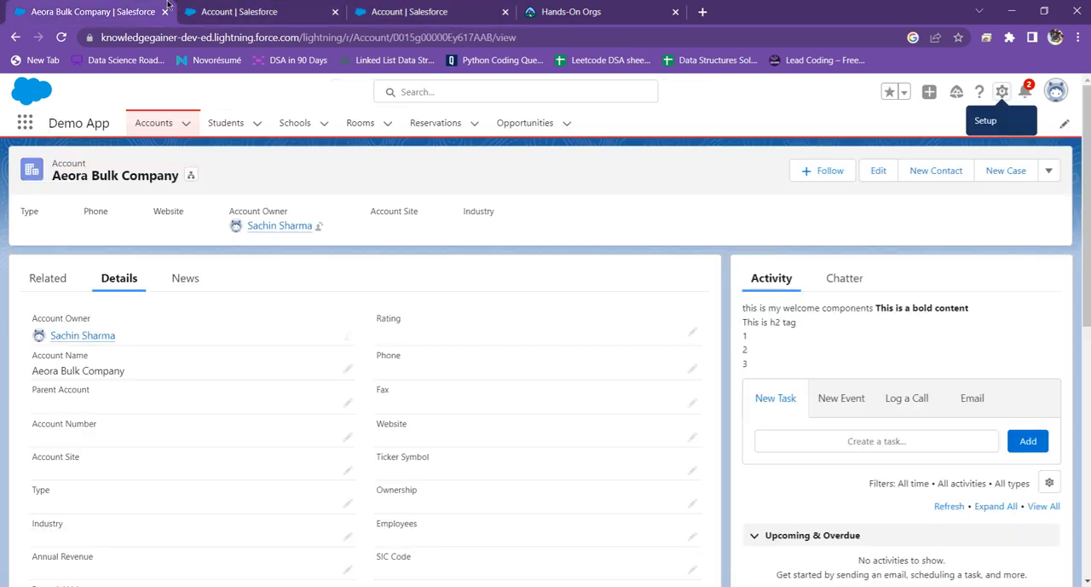
scroll(214, 334, "down", 10)
scroll(218, 331, "down", 1)
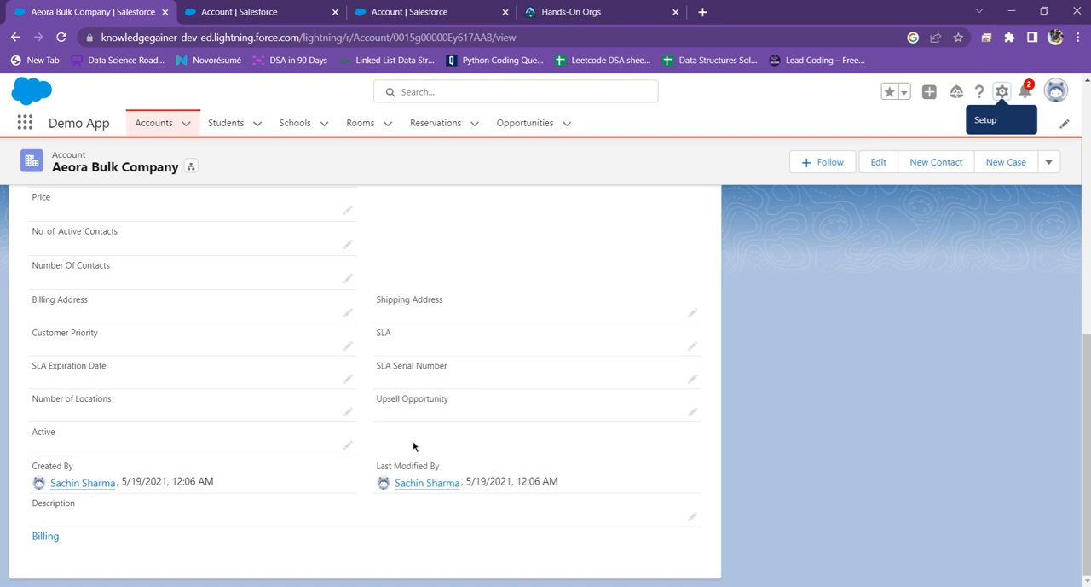
Step: In the Account Layout, move the Account Owner field to the Additional Information section below Upsell Opportunity and save the layout
left_click(403, 7)
left_click(328, 7)
left_click(388, 10)
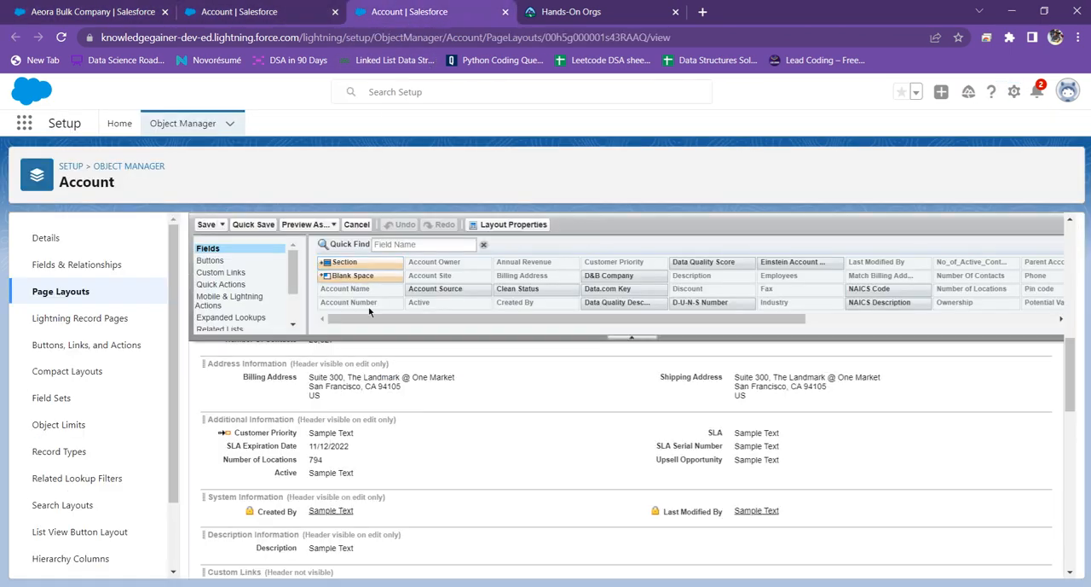
scroll(368, 472, "down", 2)
scroll(367, 472, "up", 2)
scroll(685, 483, "up", 6)
left_click_drag(329, 434, 658, 482)
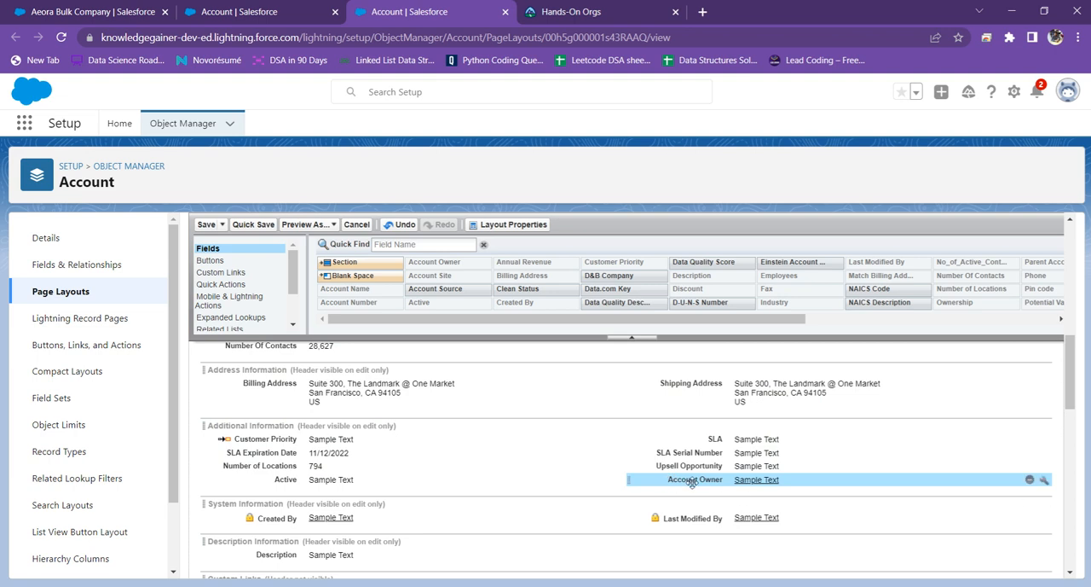
scroll(378, 333, "up", 3)
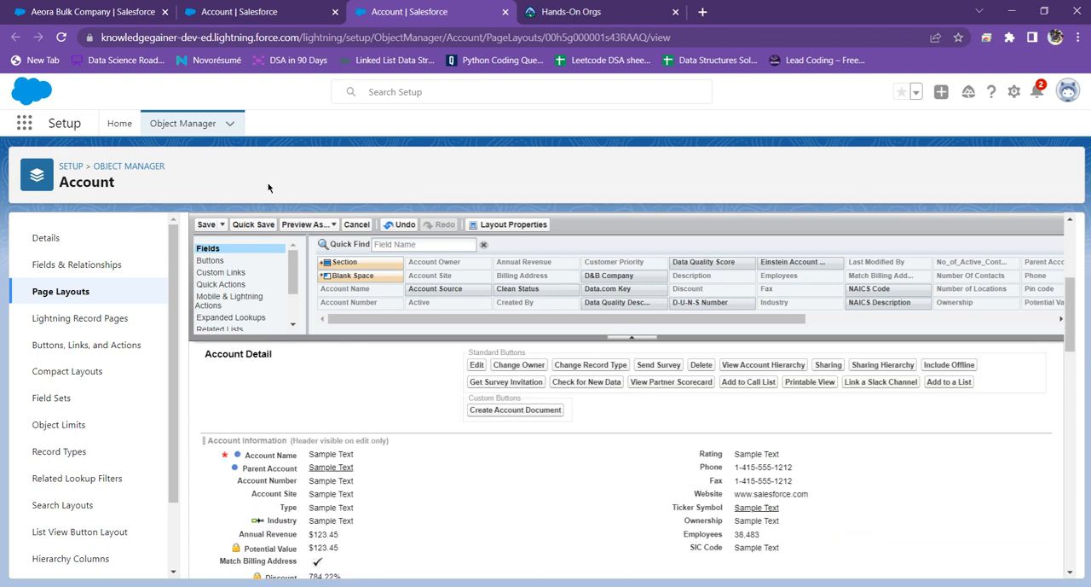
left_click(206, 225)
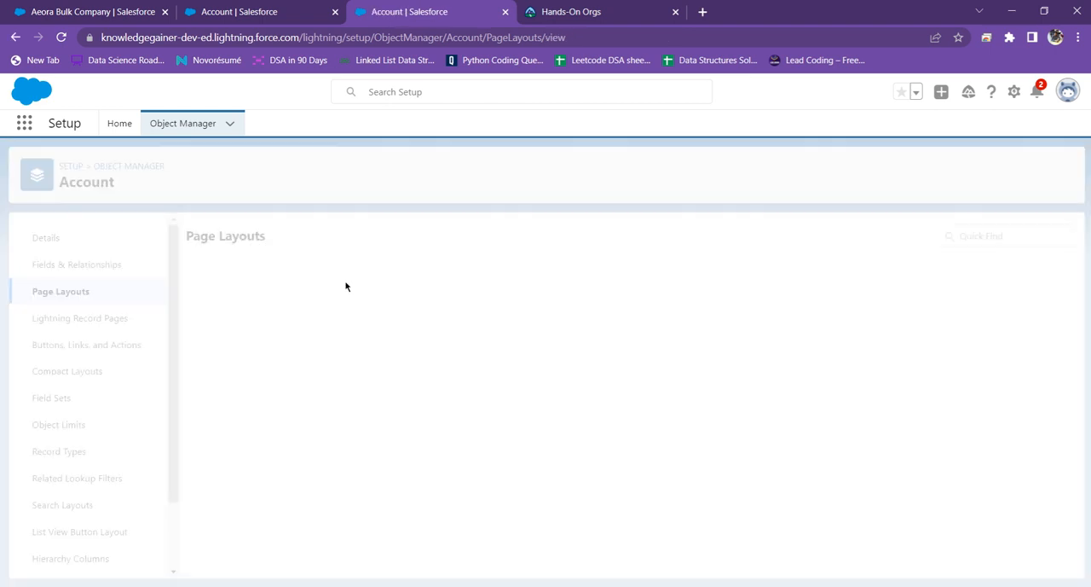
Step: Reload the Aeora Bulk Company record and check the position of the Account Owner field in its details
left_click(256, 11)
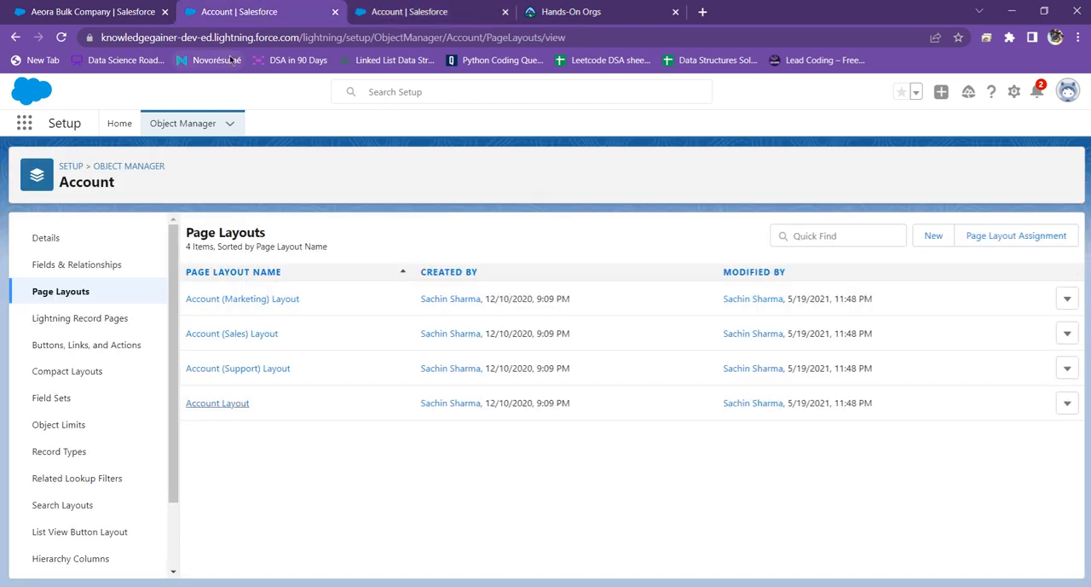
left_click(373, 11)
left_click(90, 11)
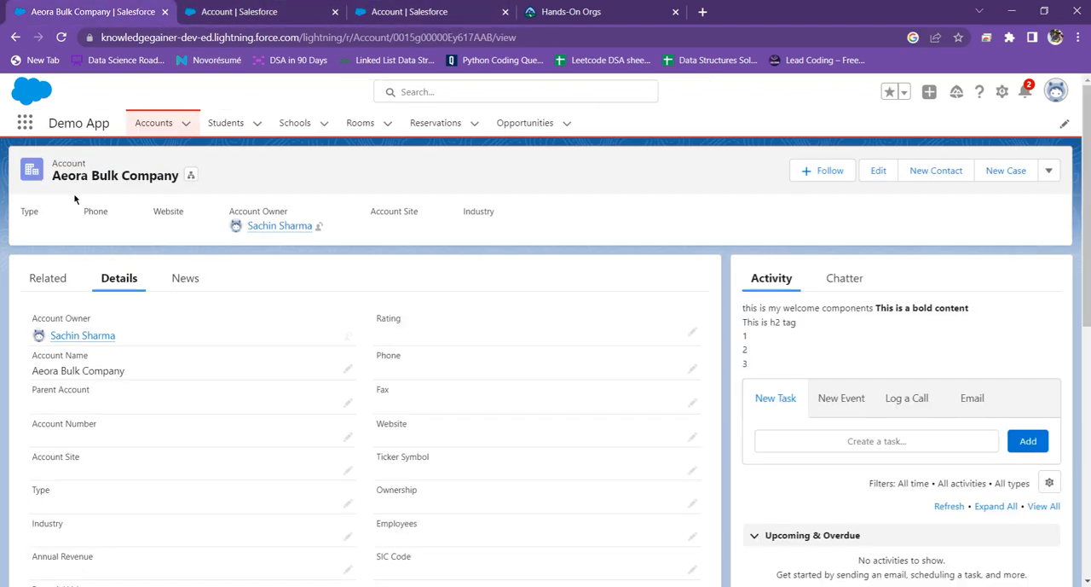
left_click(60, 37)
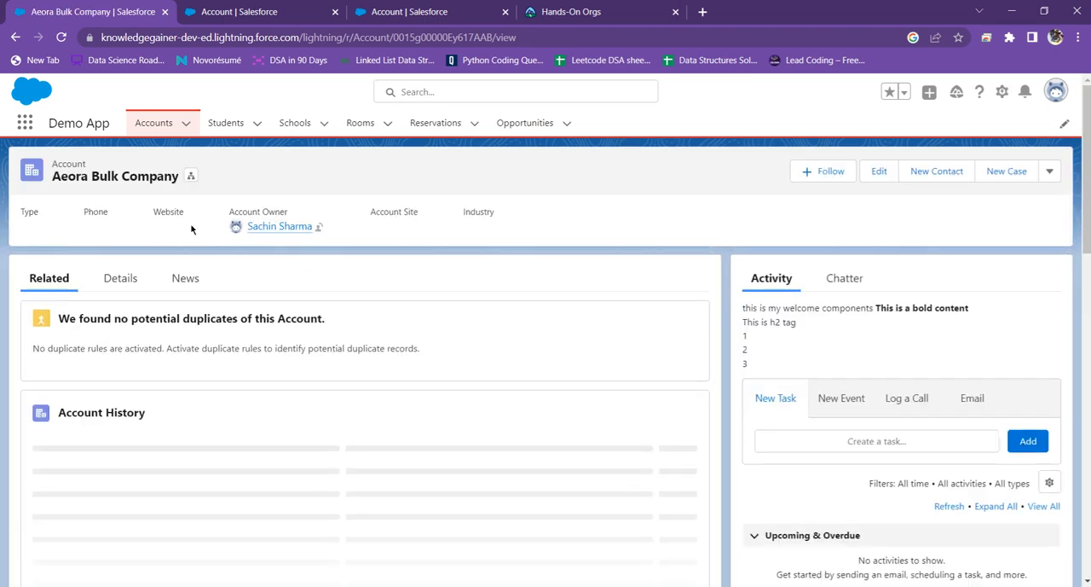
left_click(118, 280)
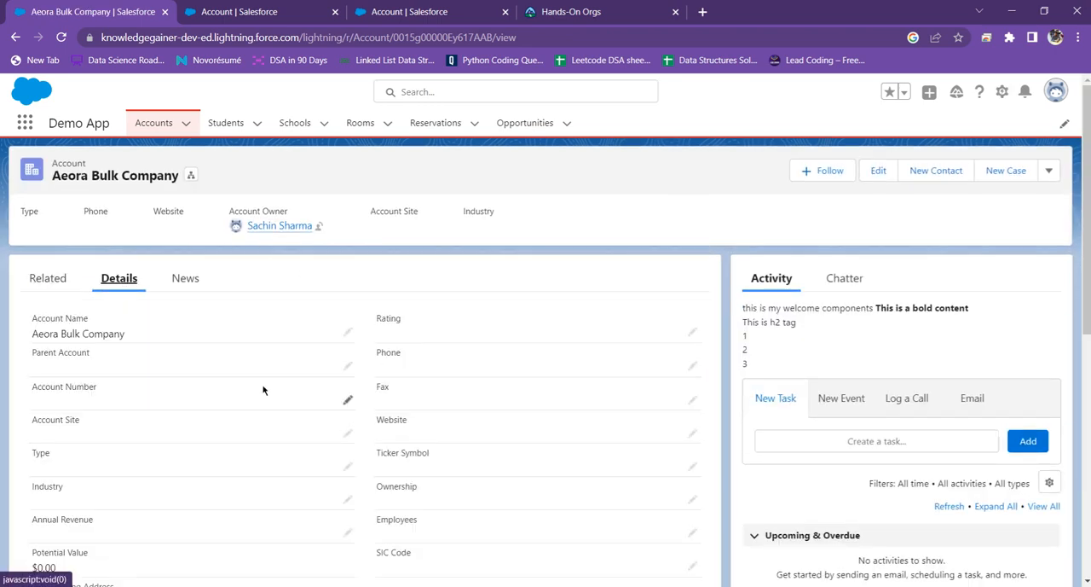
scroll(266, 390, "down", 10)
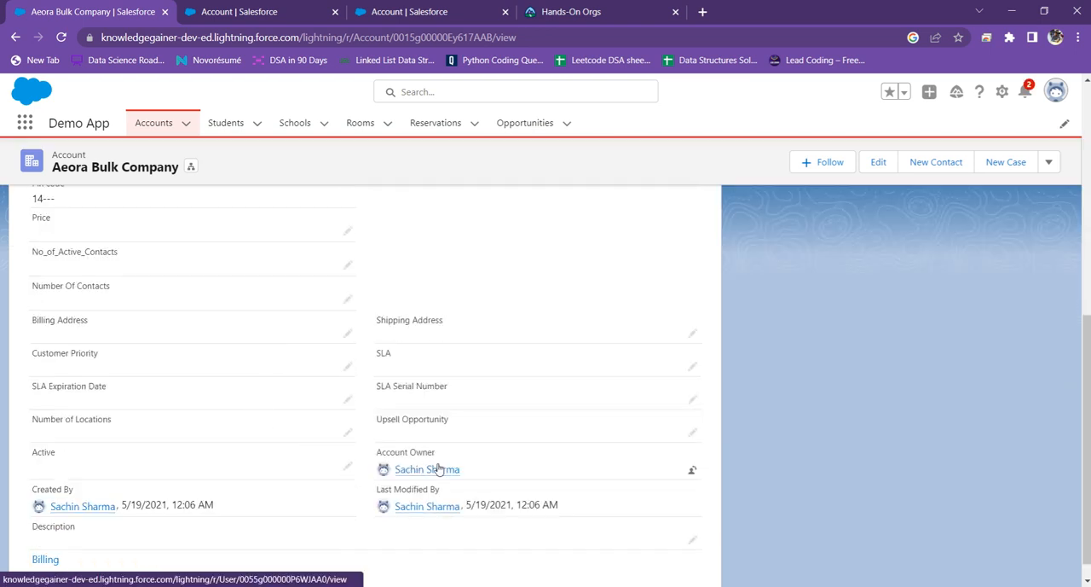
scroll(436, 460, "up", 10)
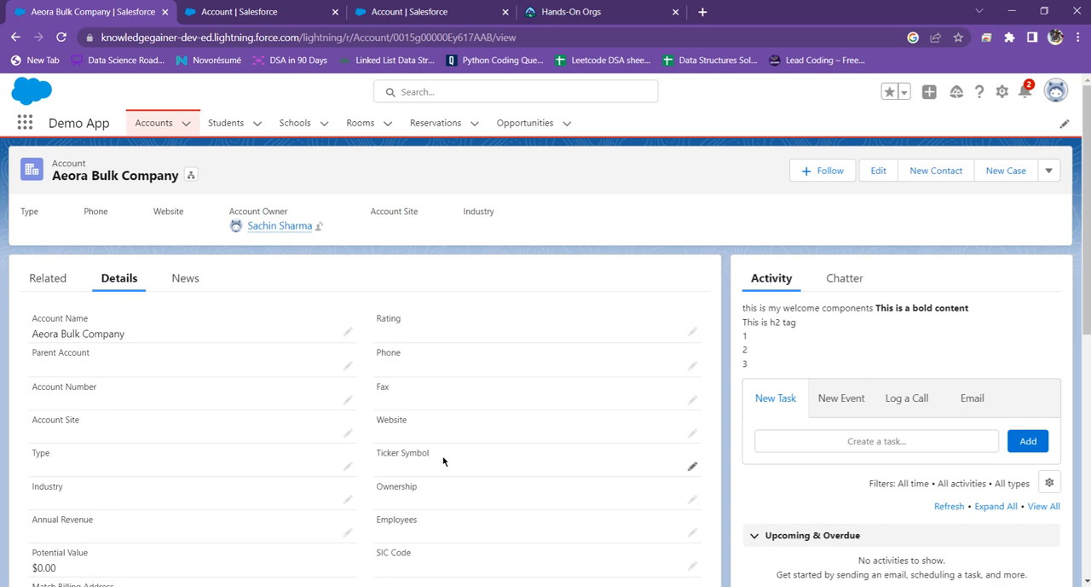
Step: Close the extra page layouts tab, then reopen the Account Layout for editing and show its account information fields
left_click(469, 10)
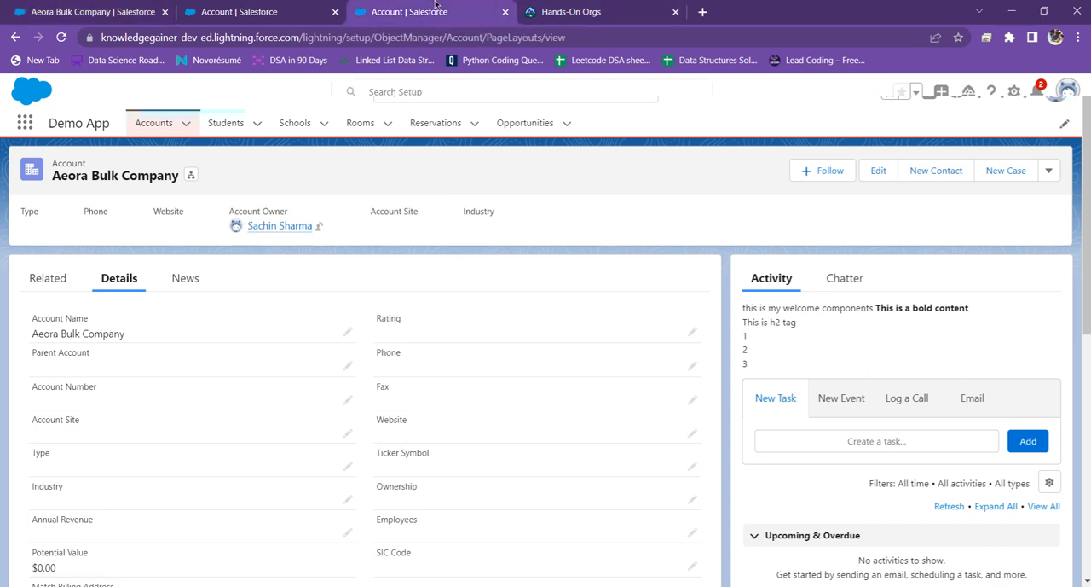
left_click(268, 4)
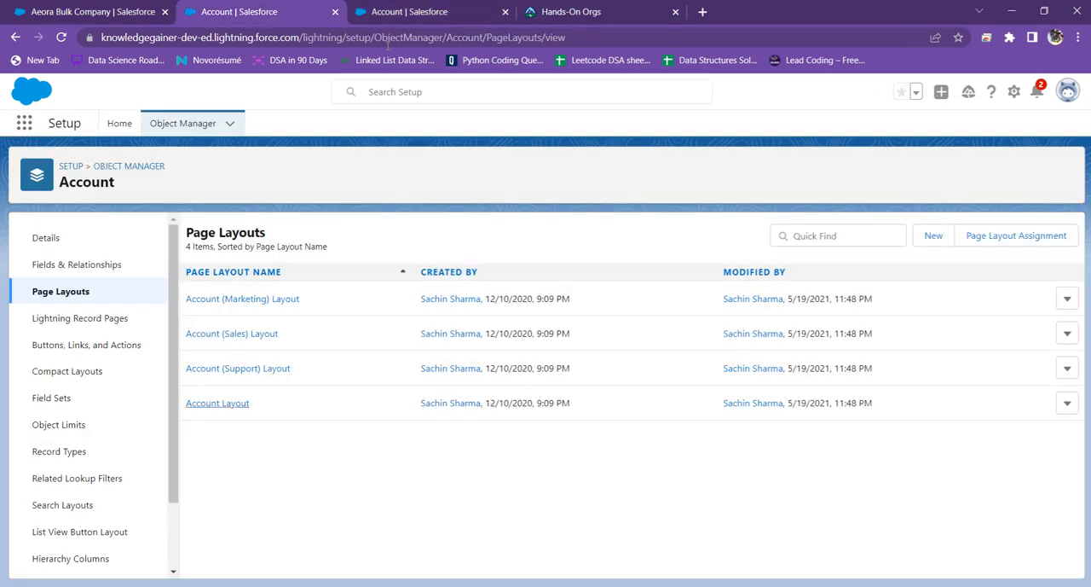
left_click(506, 12)
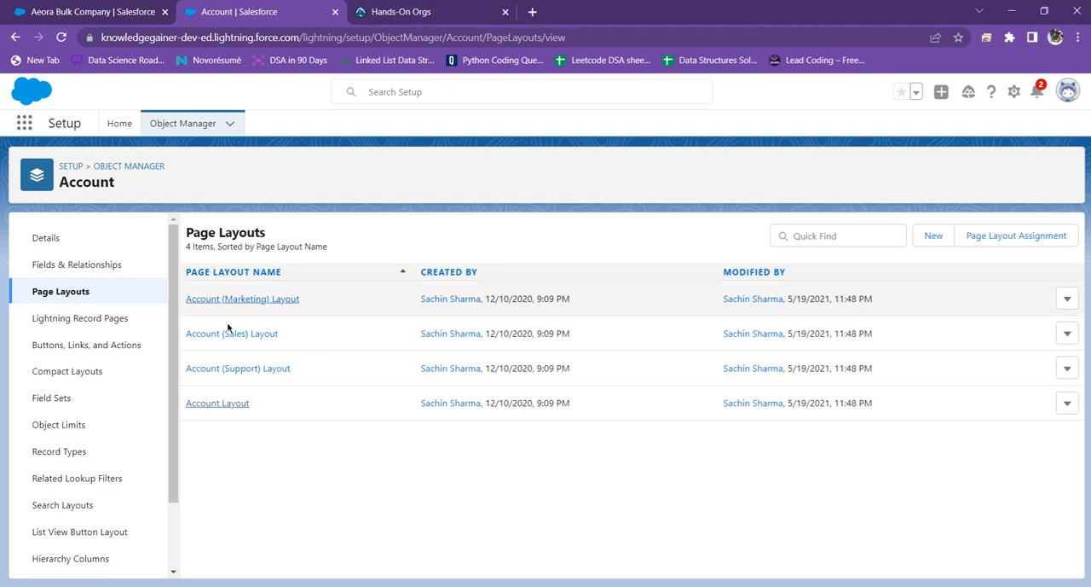
left_click(214, 403)
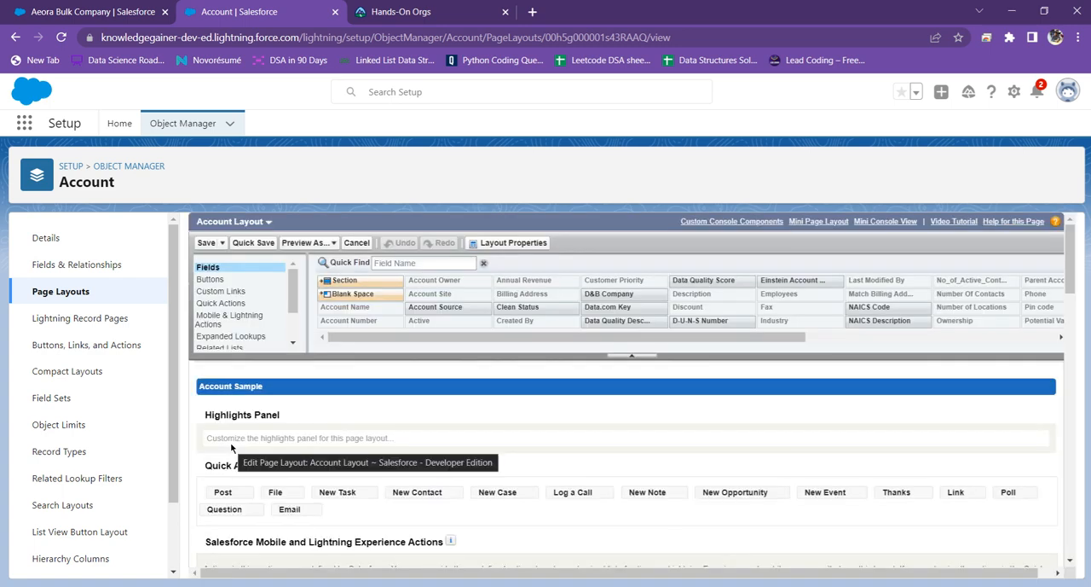
scroll(264, 460, "down", 5)
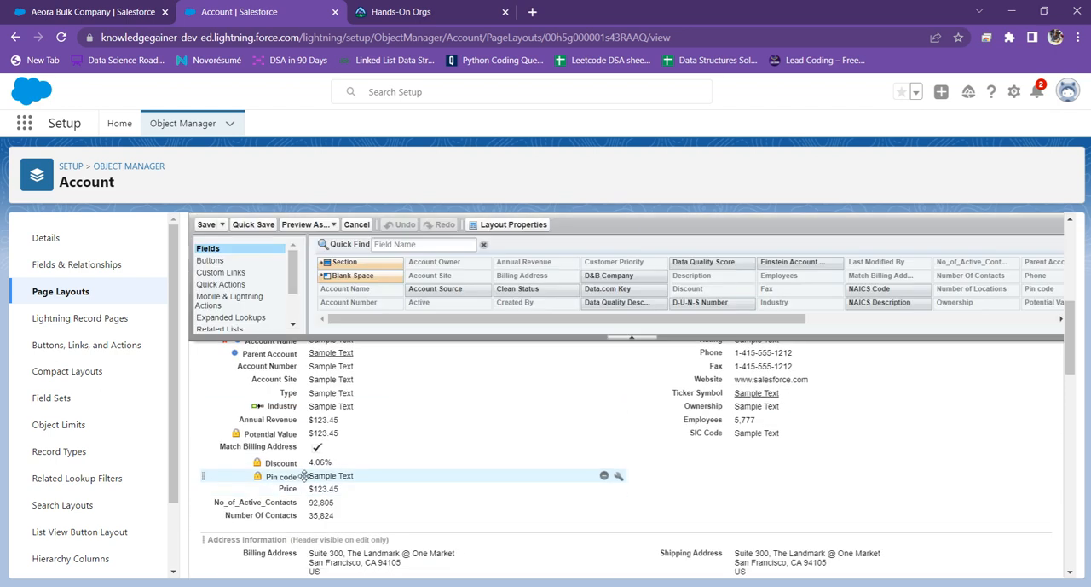
Step: Remove the Account Owner field from the Additional Information section of the Account Layout and save the layout
scroll(406, 437, "down", 6)
scroll(418, 436, "up", 4)
scroll(419, 436, "down", 1)
scroll(418, 435, "down", 1)
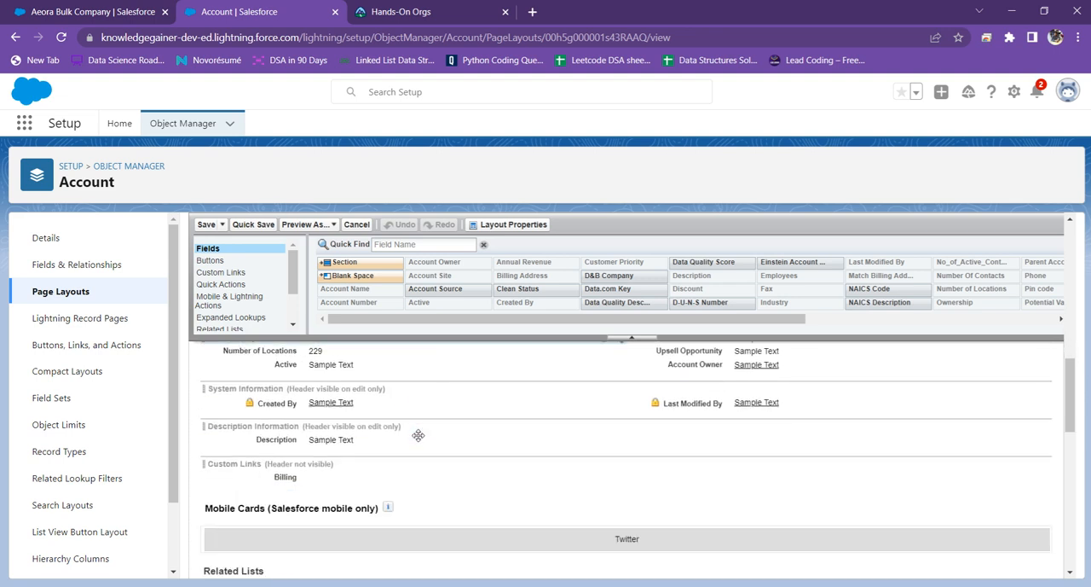
scroll(419, 434, "up", 1)
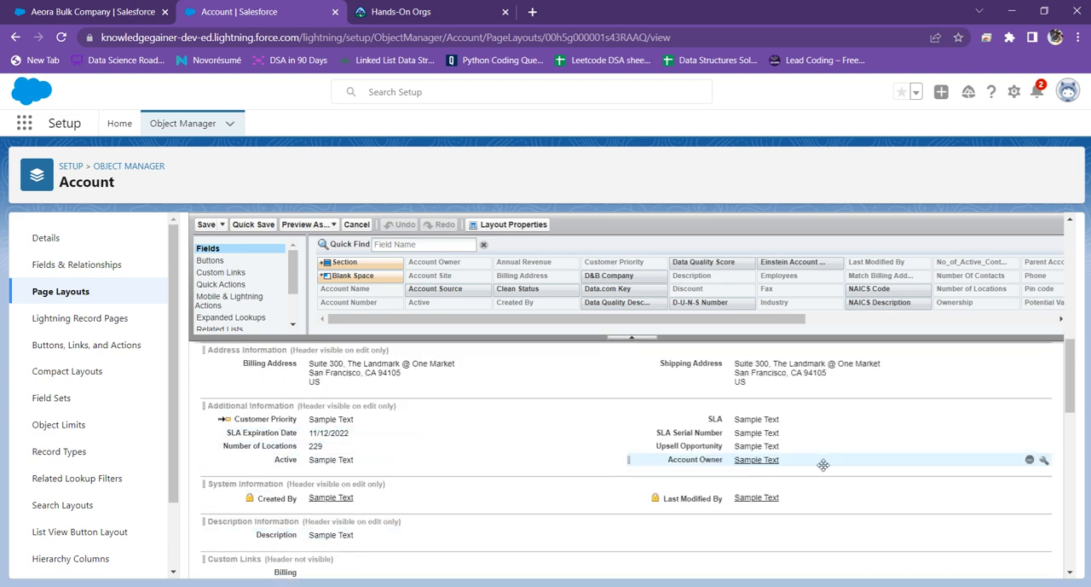
left_click(1030, 460)
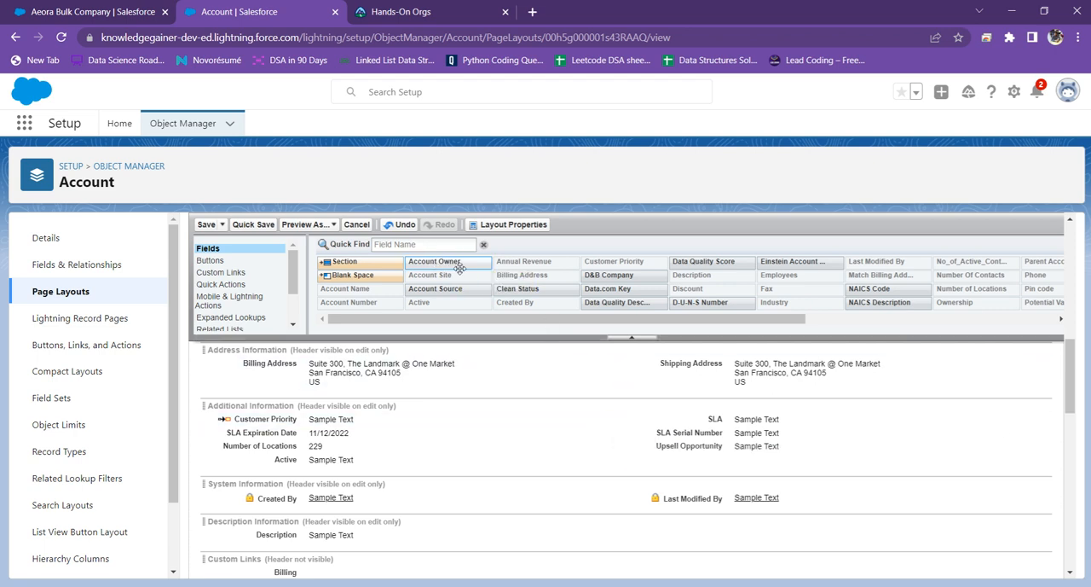
scroll(518, 434, "up", 6)
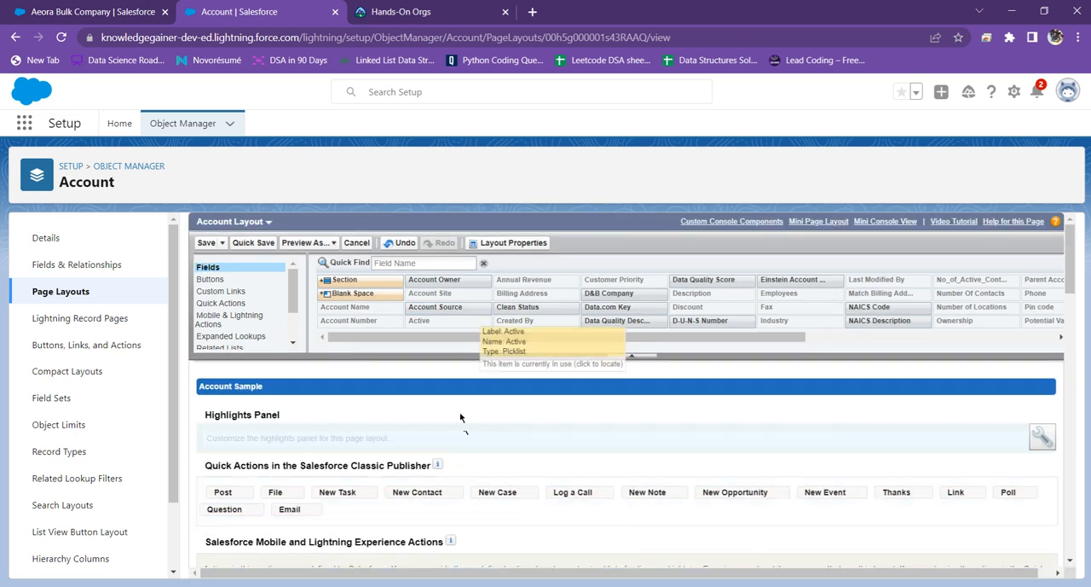
left_click(206, 243)
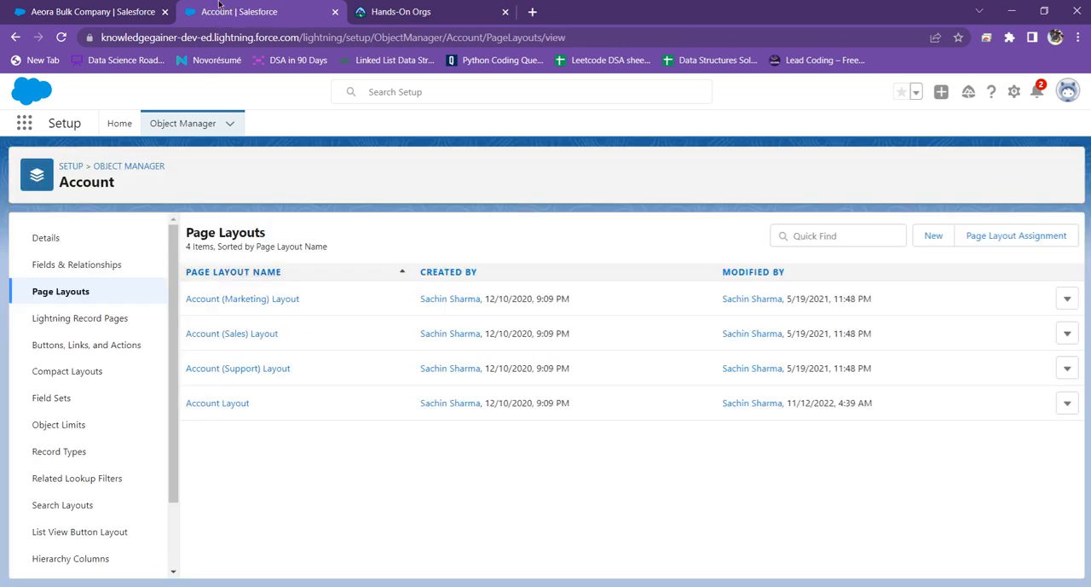
Step: Reload the Aeora Bulk Company record and check its details for the Account Owner field
left_click(119, 7)
left_click(62, 39)
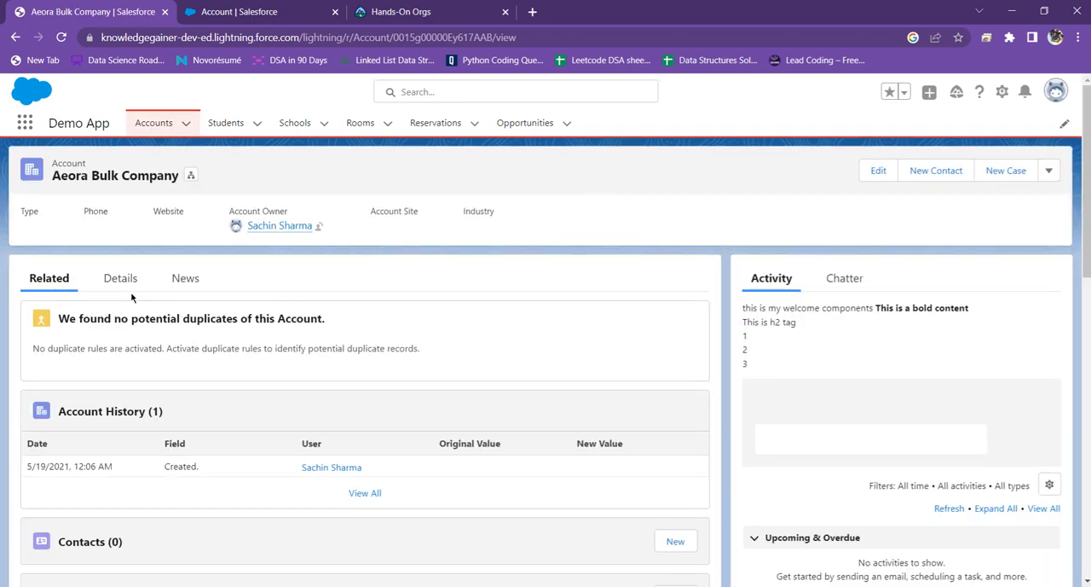
left_click(125, 281)
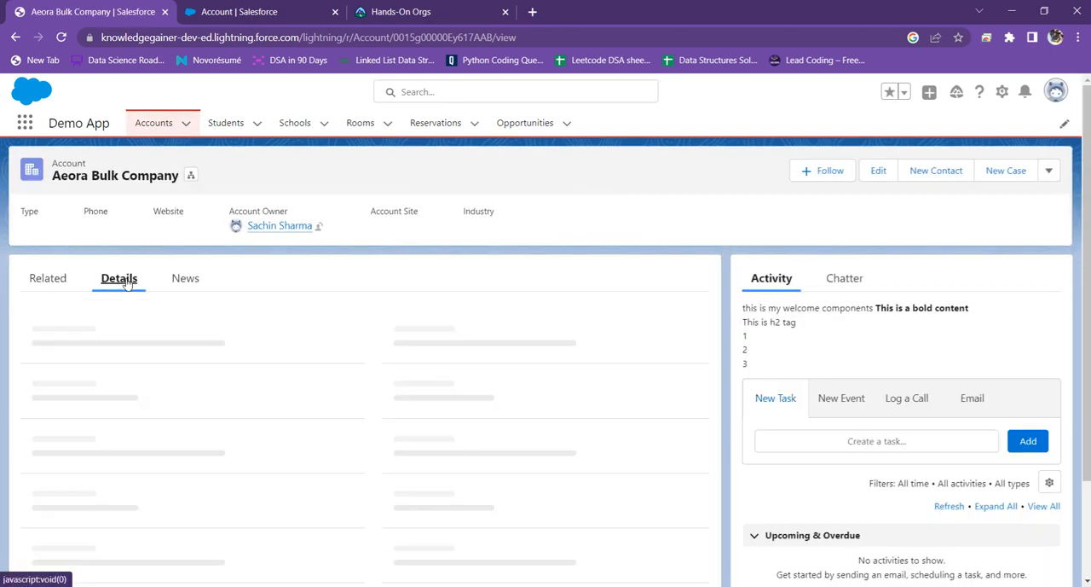
scroll(231, 367, "down", 10)
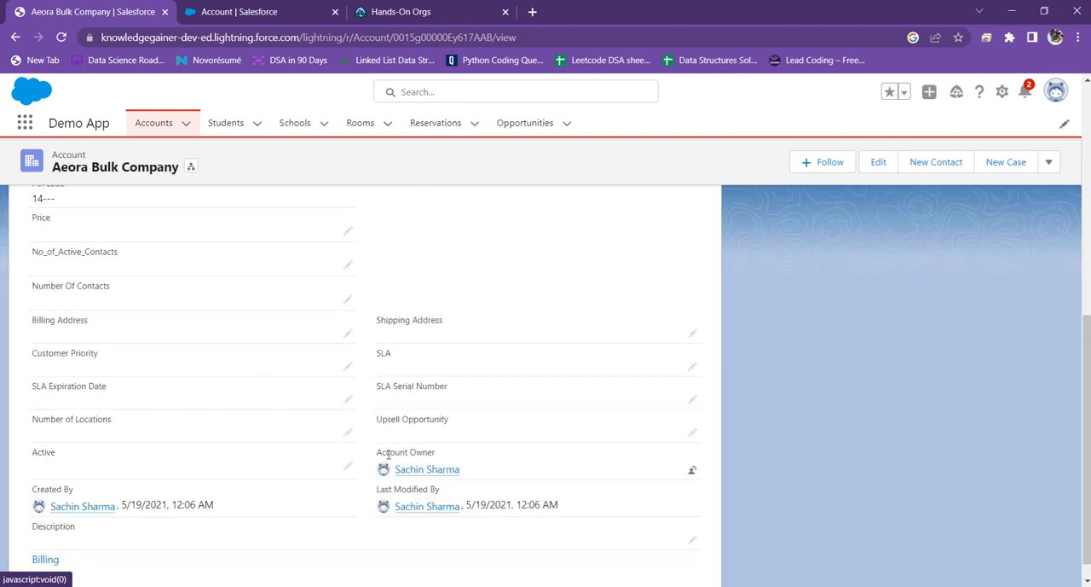
left_click(62, 38)
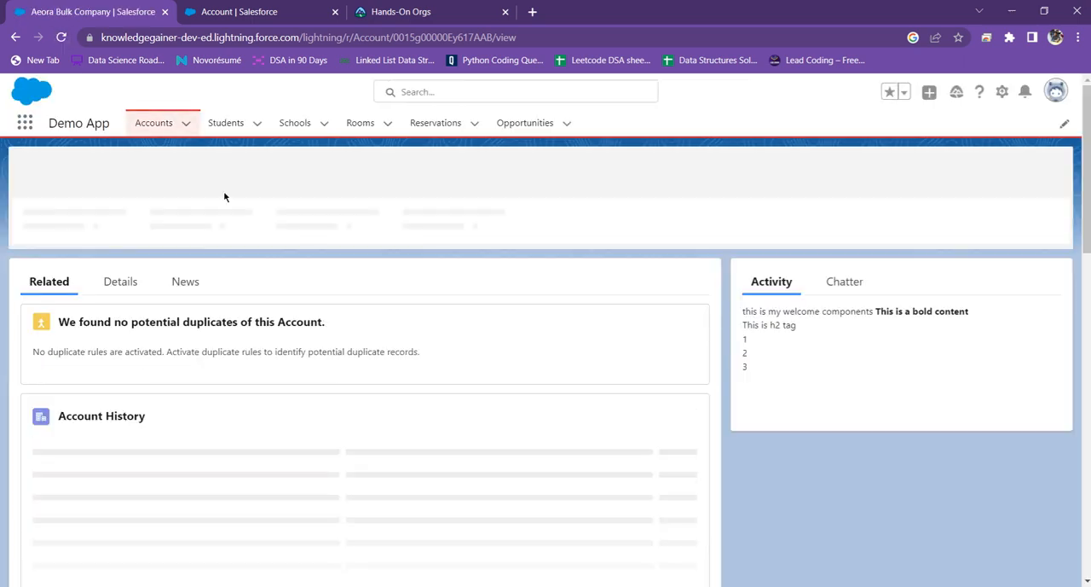
scroll(234, 285, "down", 2)
scroll(142, 196, "up", 3)
left_click(120, 278)
scroll(298, 344, "down", 8)
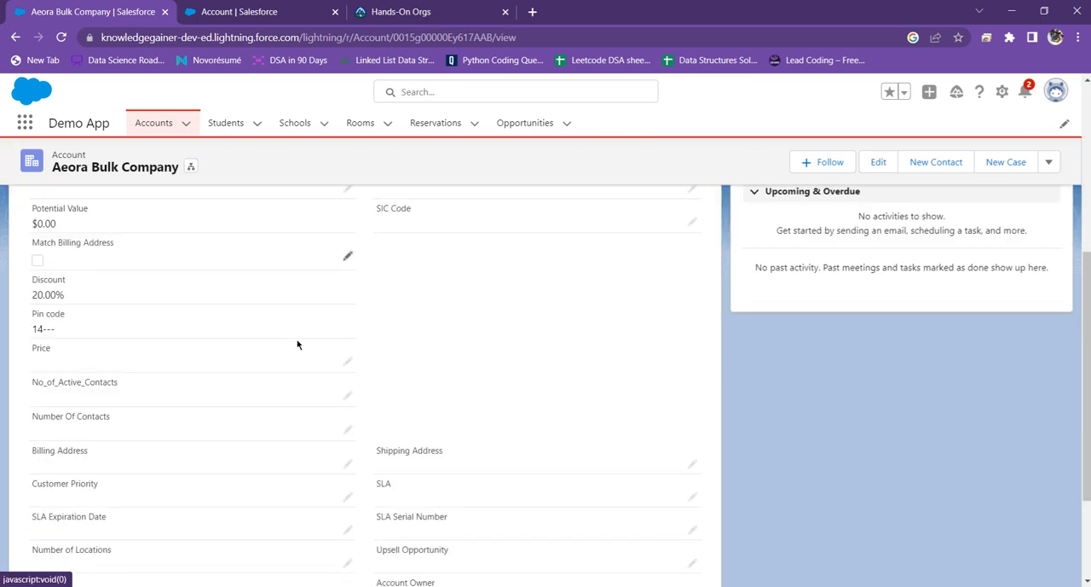
Step: Return to the Account page layouts and reopen the Account Layout for editing
left_click(247, 10)
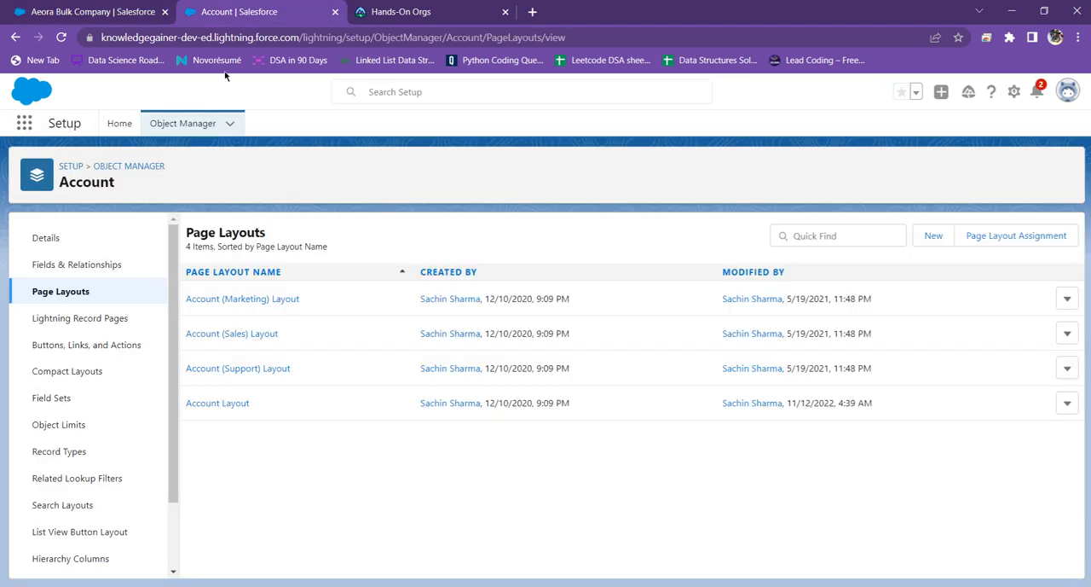
left_click(418, 11)
left_click(288, 7)
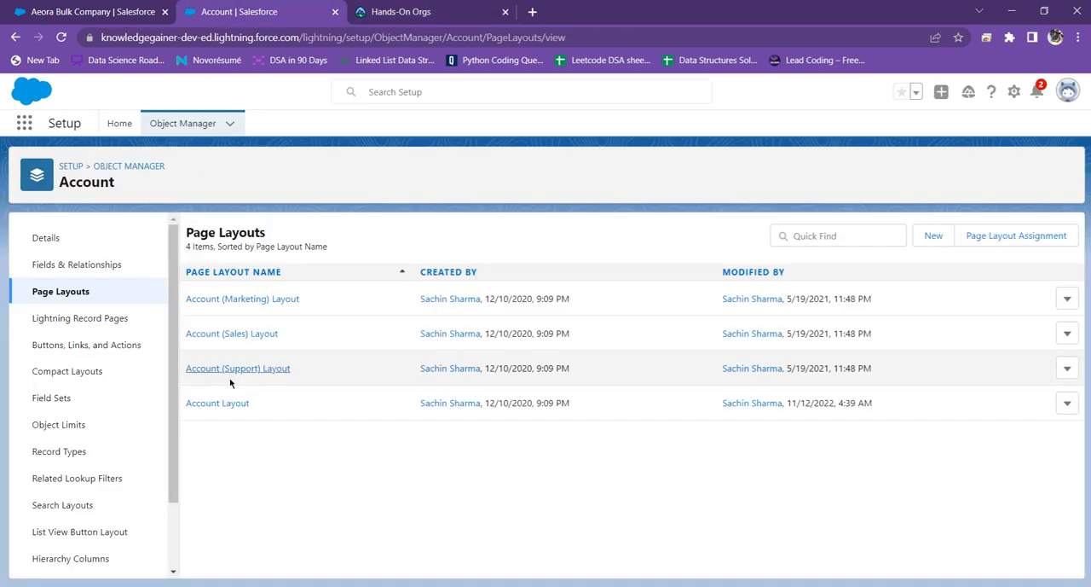
left_click(223, 409)
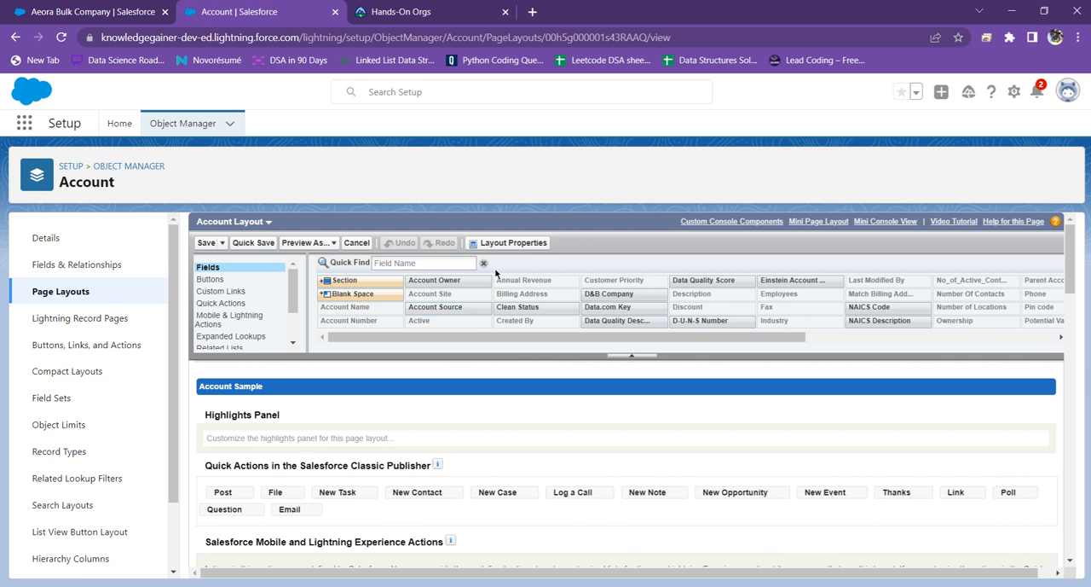
Step: Open the Bedlam Bulk Company account from the recent records and check its details for the Account Owner field
left_click(3, 6)
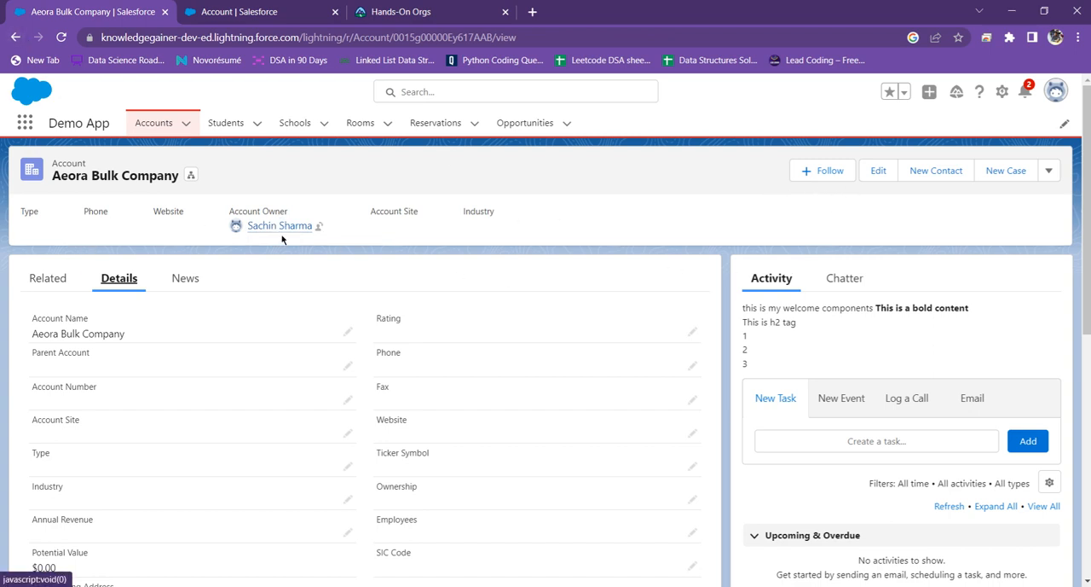
left_click(189, 127)
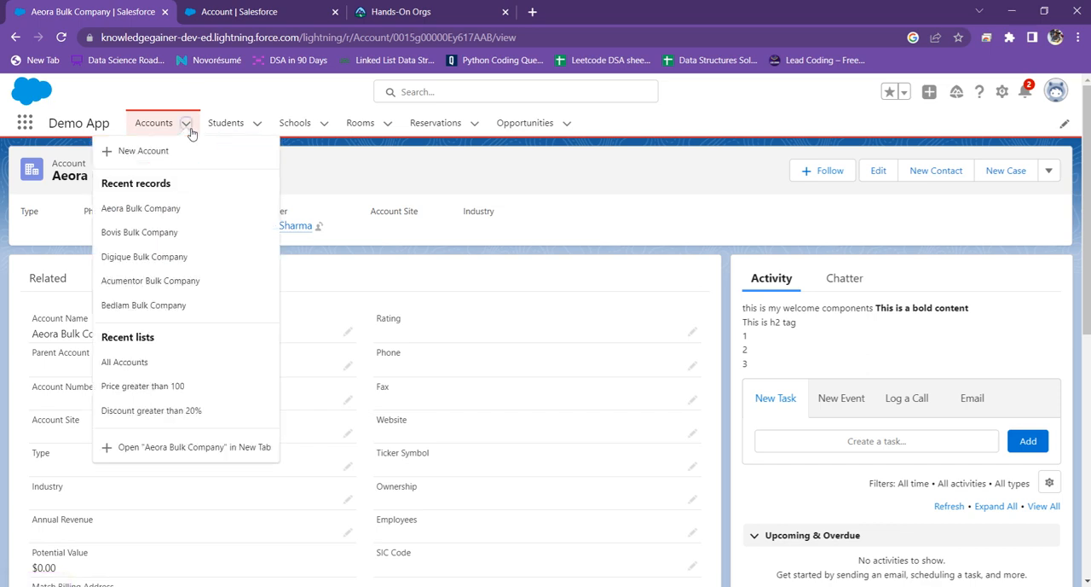
left_click(144, 306)
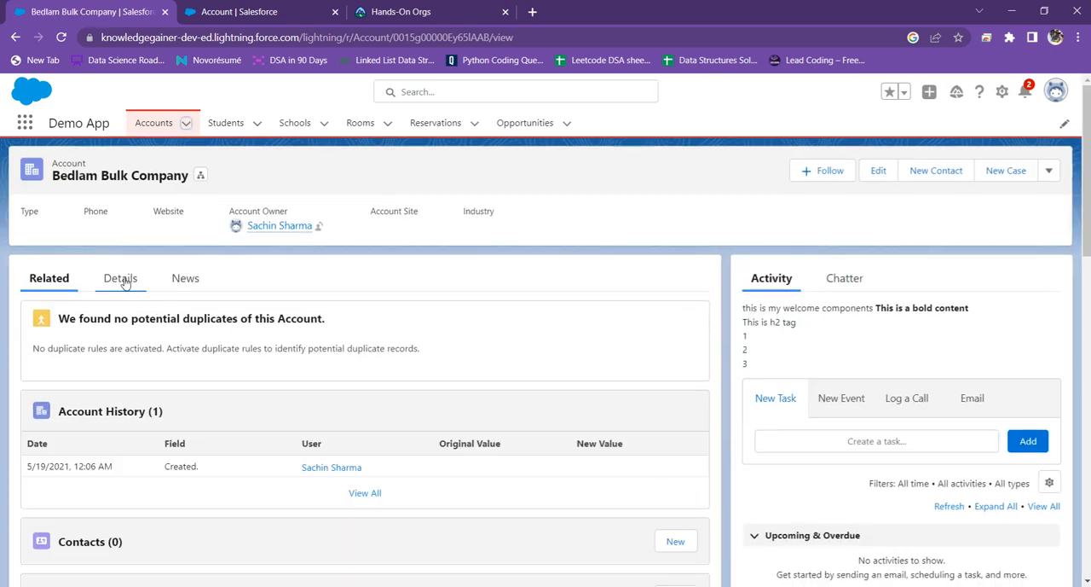
left_click(120, 278)
scroll(368, 383, "down", 5)
scroll(367, 375, "up", 5)
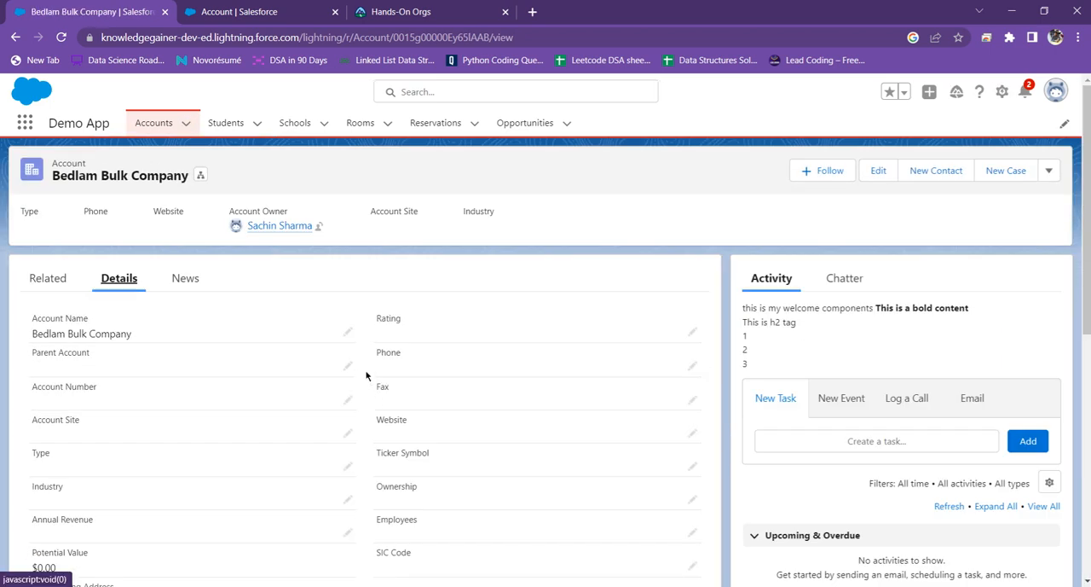
scroll(231, 356, "down", 5)
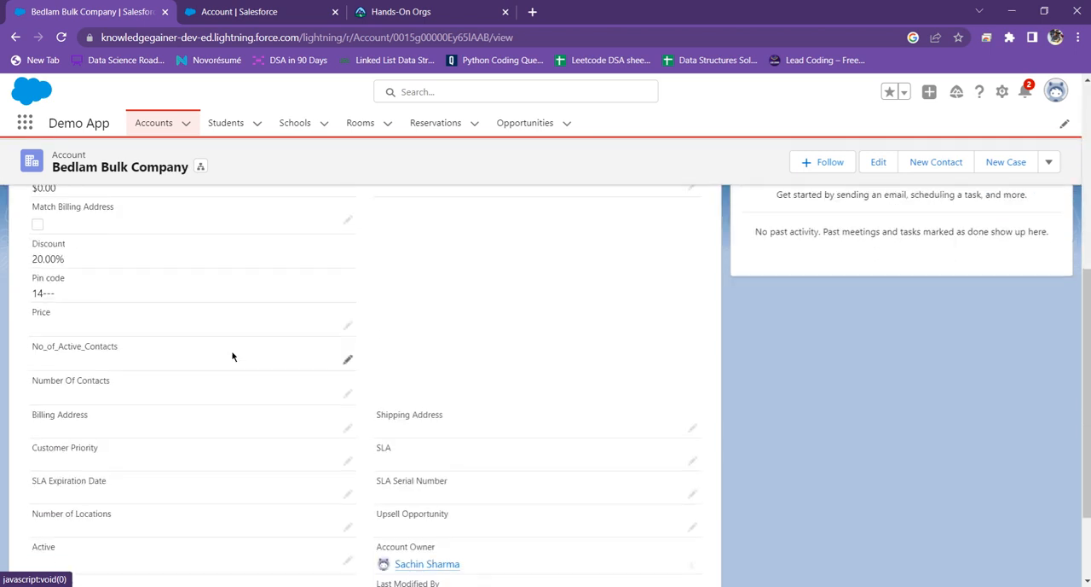
scroll(290, 373, "down", 1)
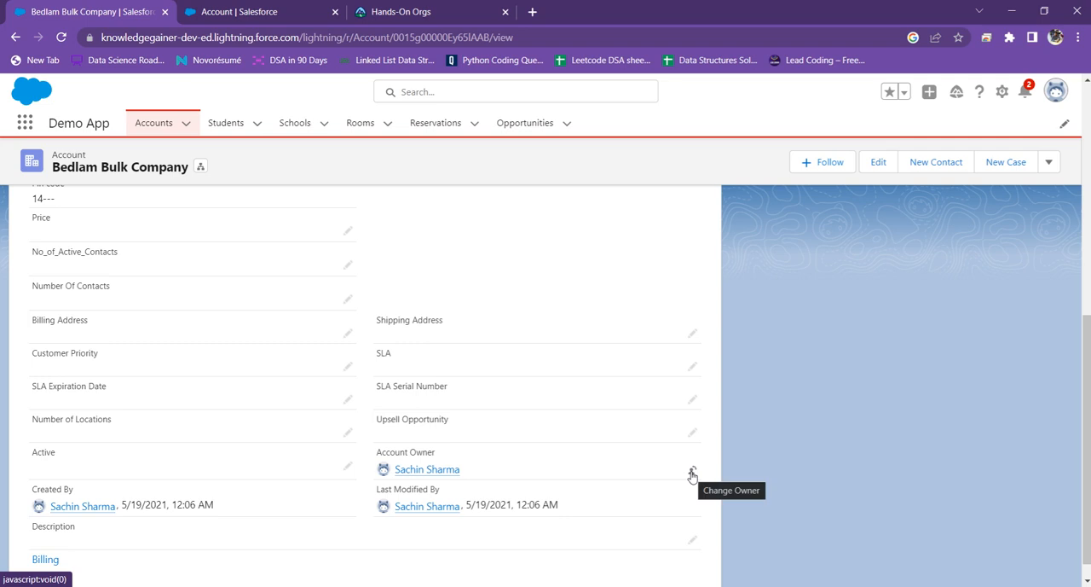
Step: Save the Account Layout again and recheck the Bedlam Bulk Company details for the Account Owner field
left_click(288, 11)
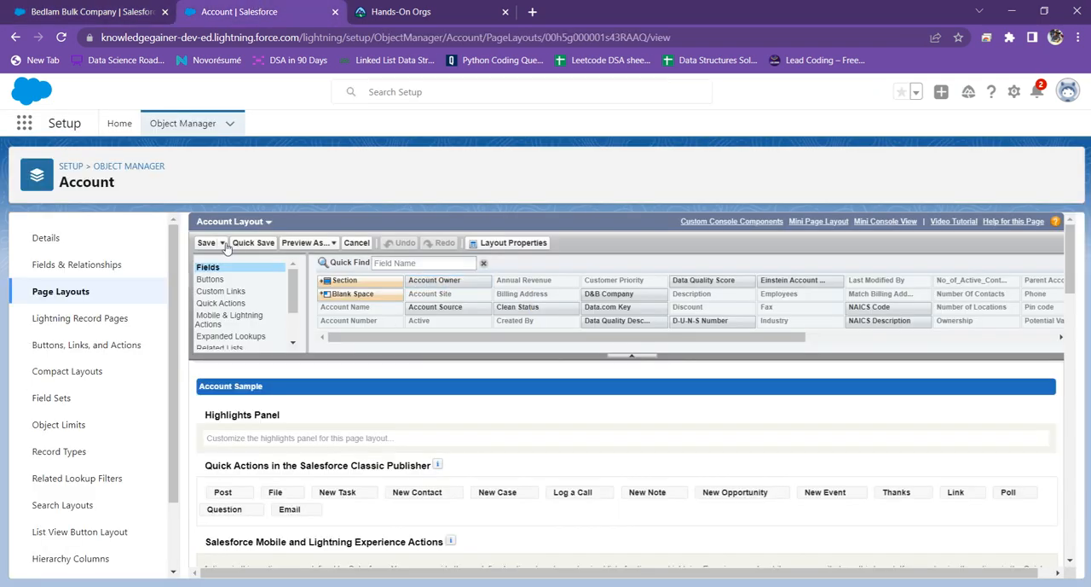
left_click(458, 8)
left_click(283, 8)
scroll(356, 316, "down", 5)
scroll(357, 320, "up", 5)
left_click(119, 10)
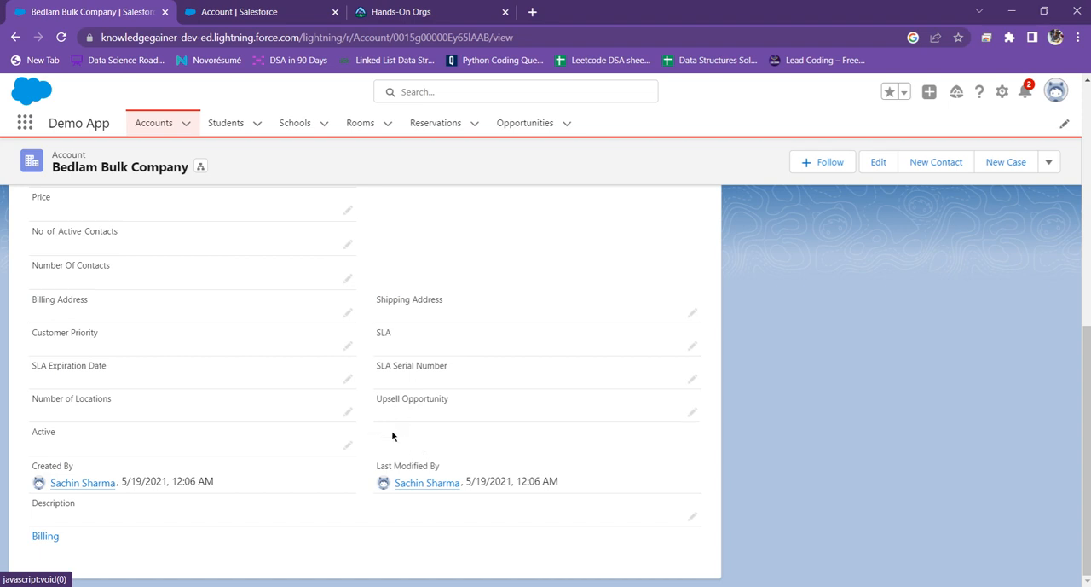
Step: Reopen the Account Layout, add the Account Owner field below SIC Code in the Account Information section, and save the layout
left_click(286, 9)
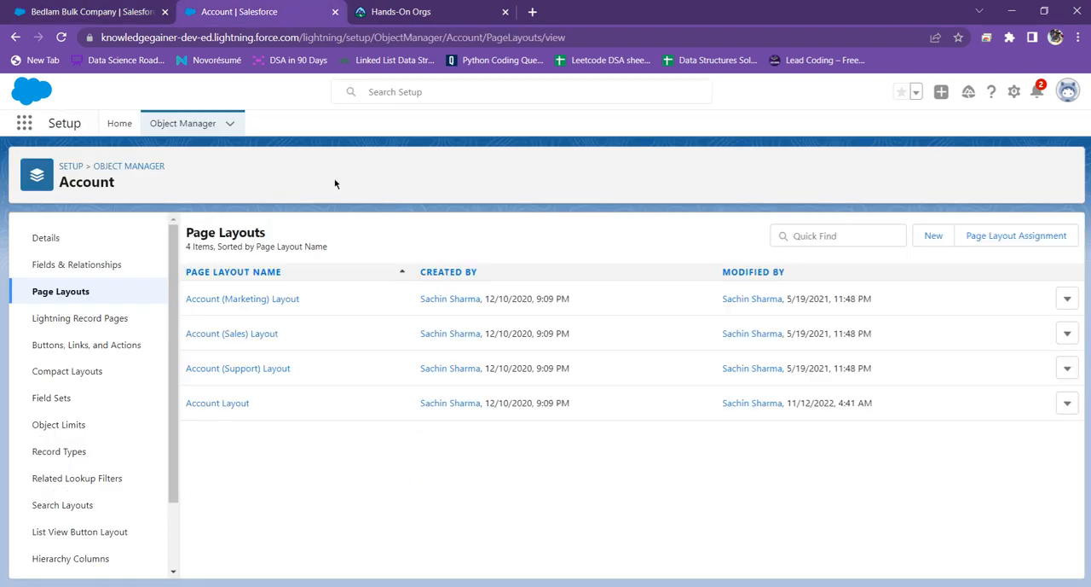
left_click(231, 404)
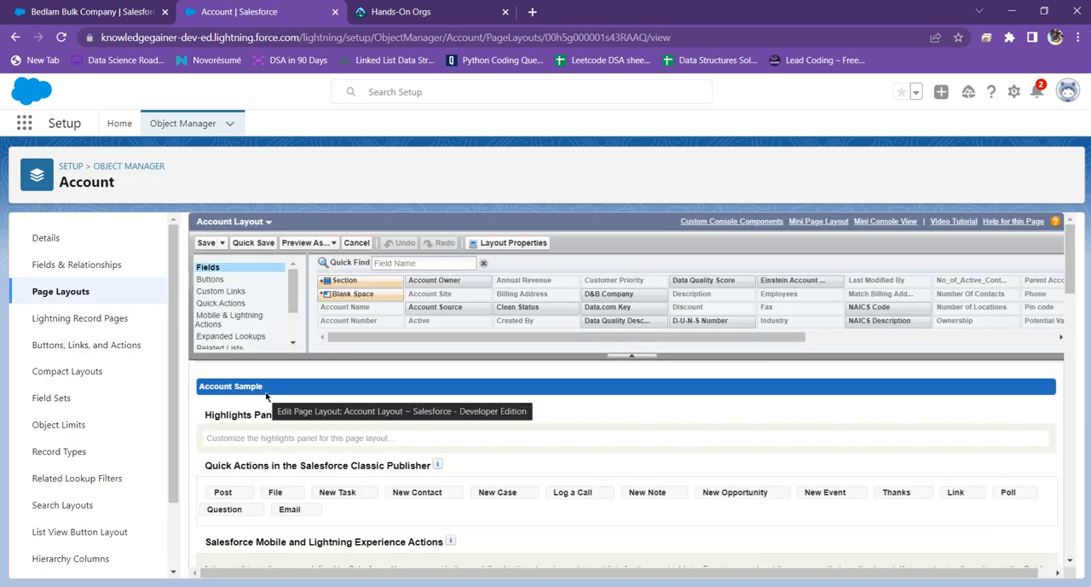
scroll(451, 294, "down", 5)
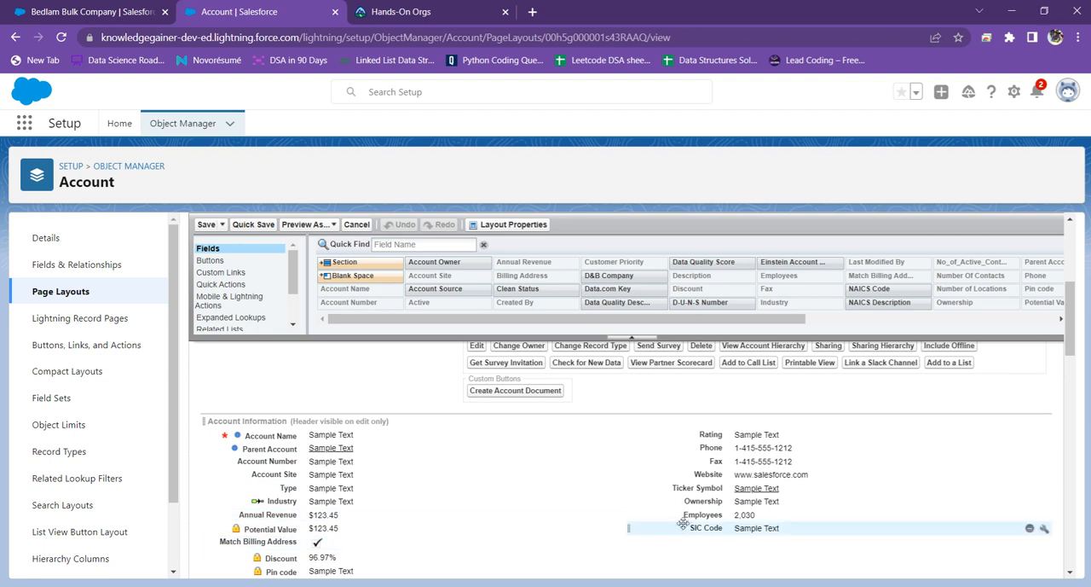
left_click_drag(429, 264, 671, 530)
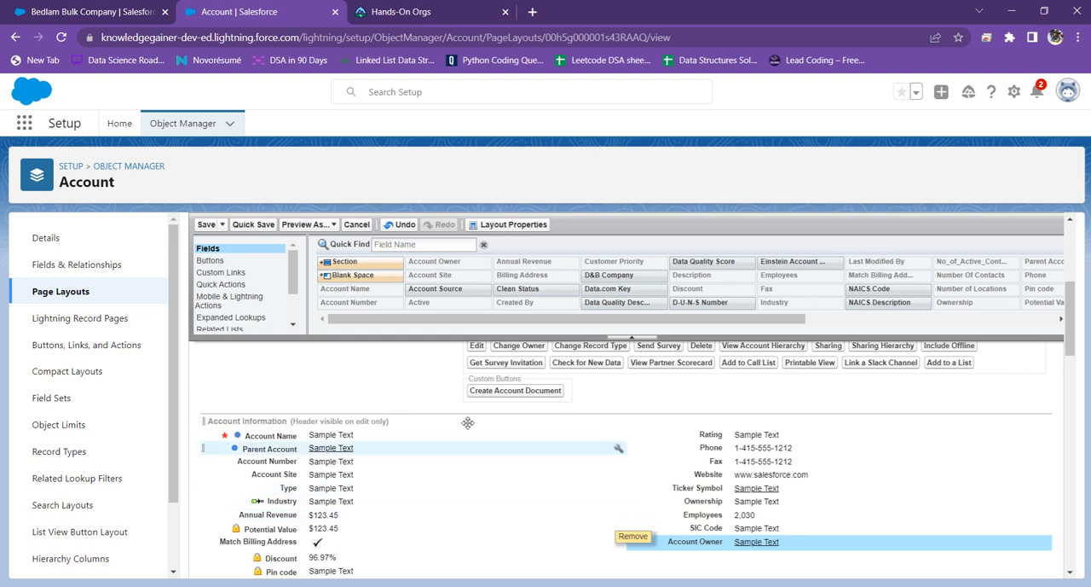
left_click(206, 225)
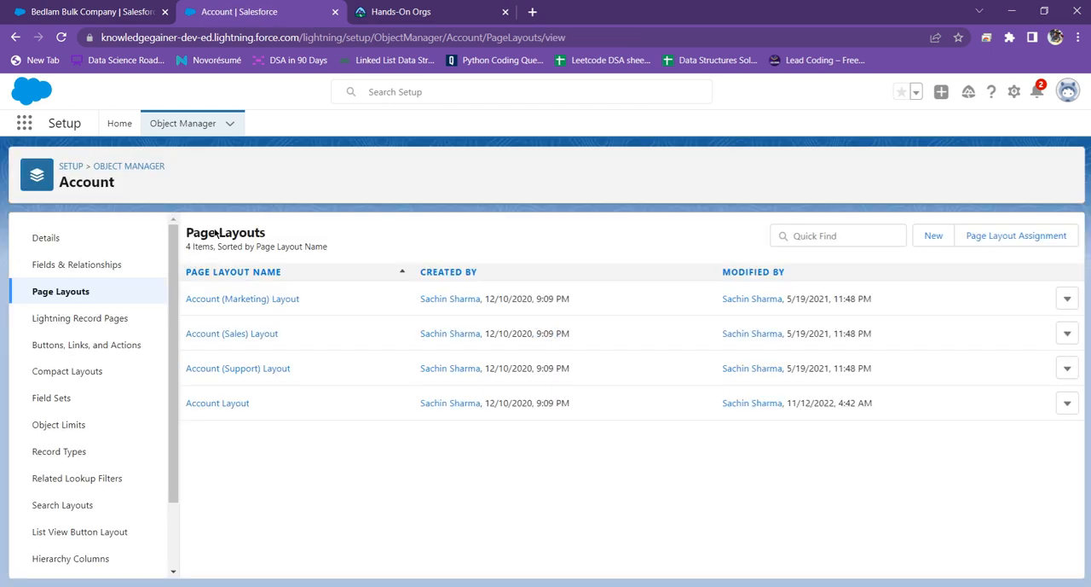
Step: Reload the Bedlam Bulk Company record, check where Account Owner sits in its details, and return to the Account page layouts
left_click(25, 11)
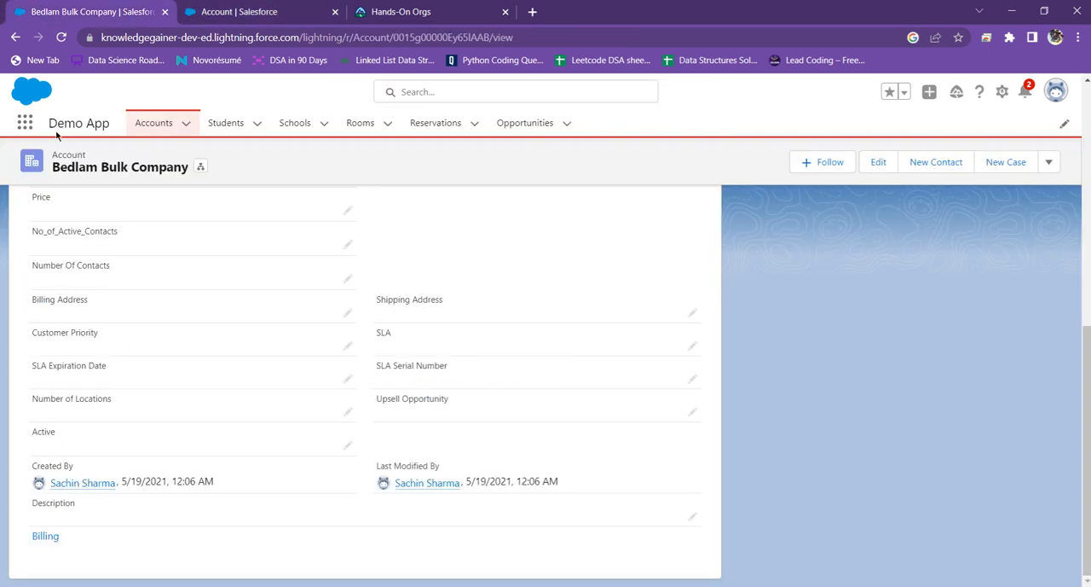
left_click(61, 39)
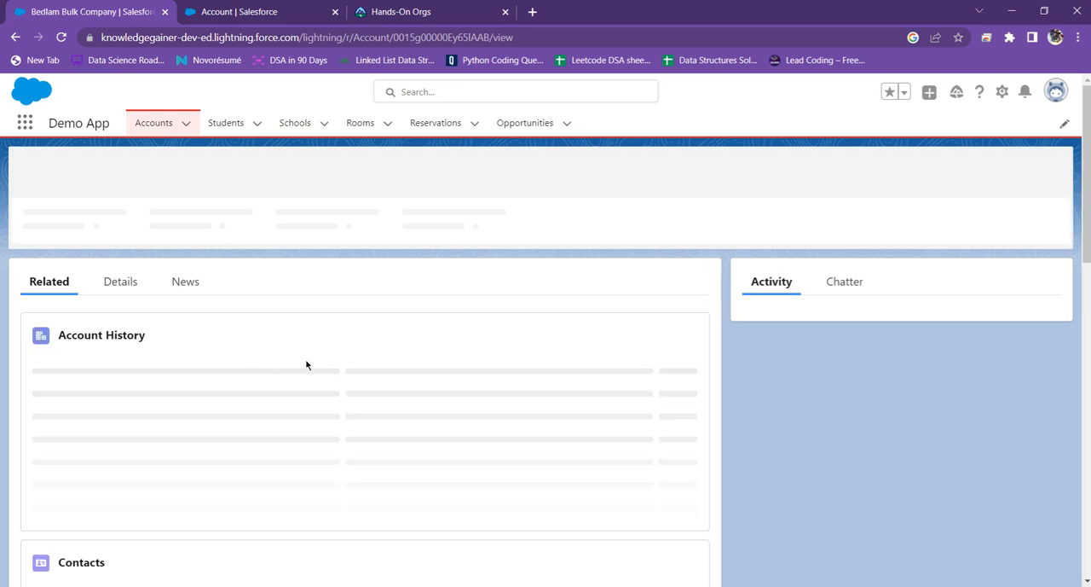
left_click(119, 277)
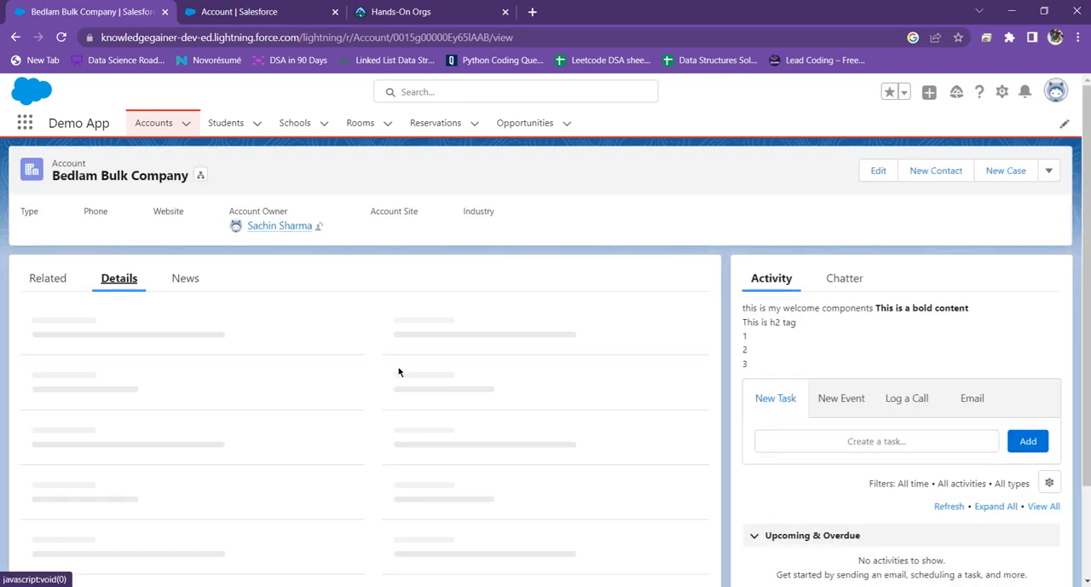
scroll(430, 376, "down", 3)
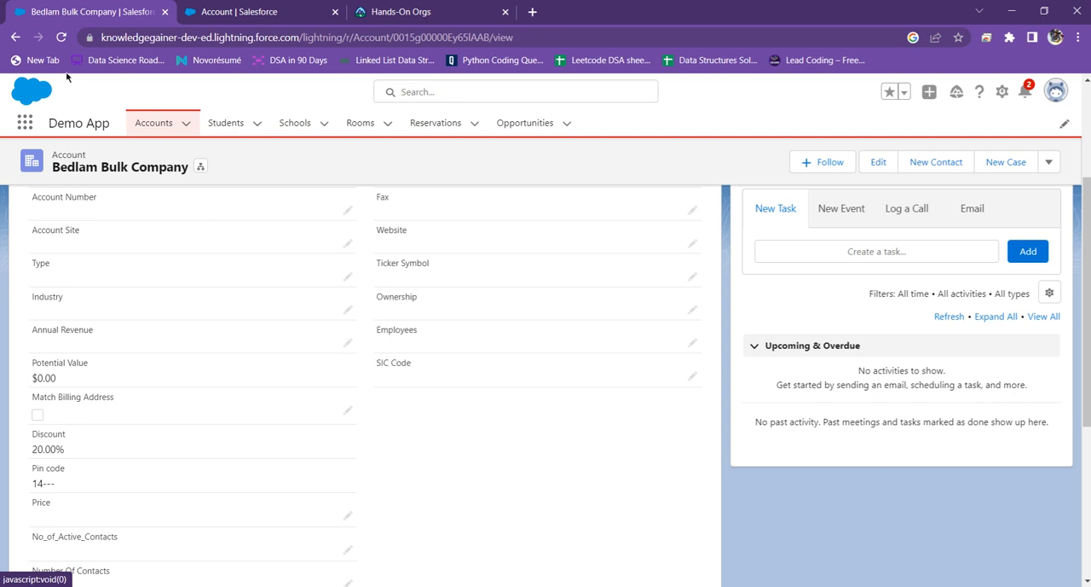
left_click(61, 37)
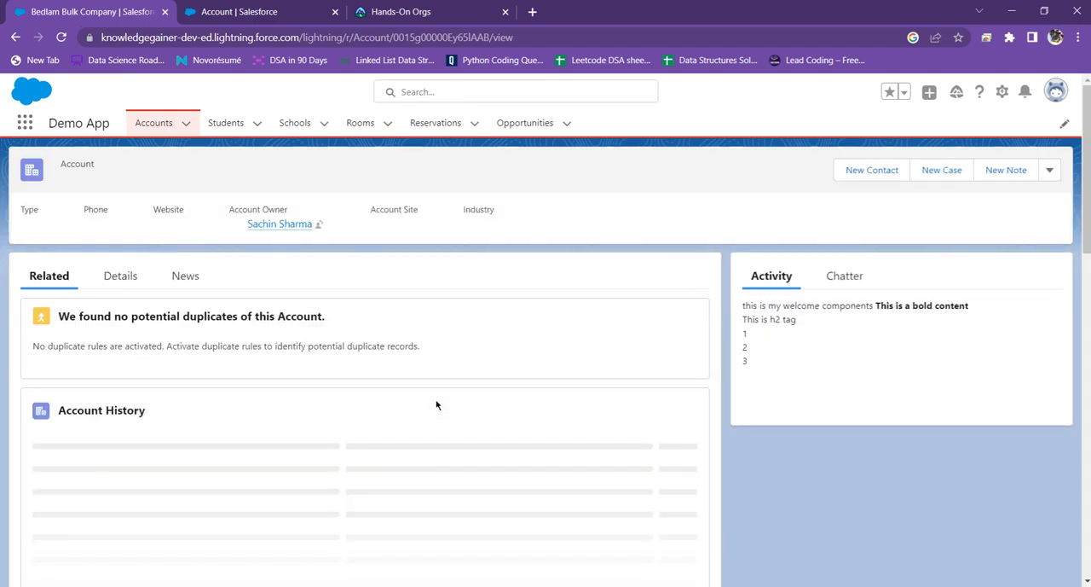
left_click(120, 278)
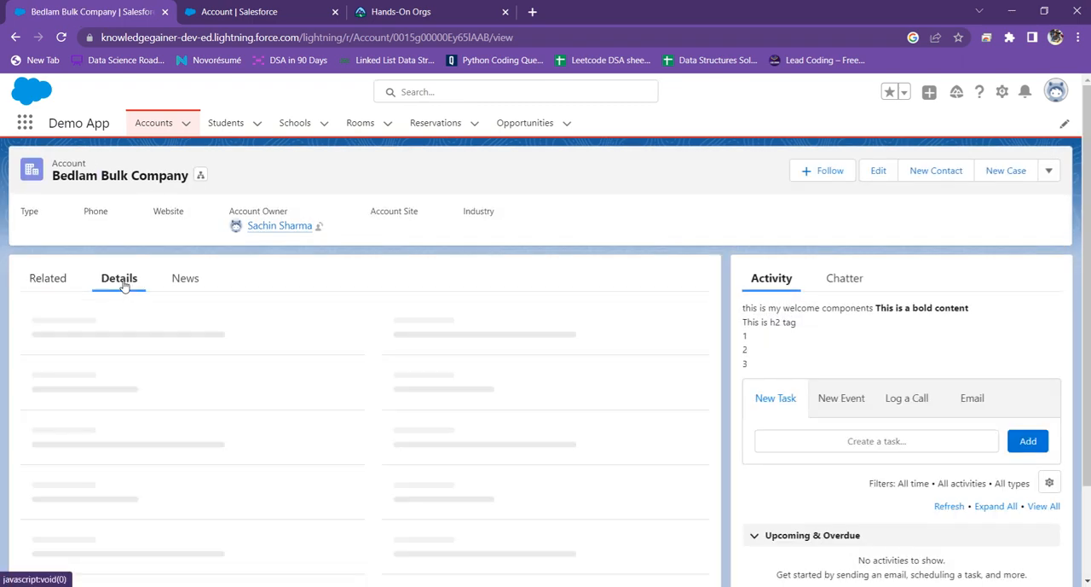
scroll(470, 390, "down", 1)
scroll(470, 390, "down", 1)
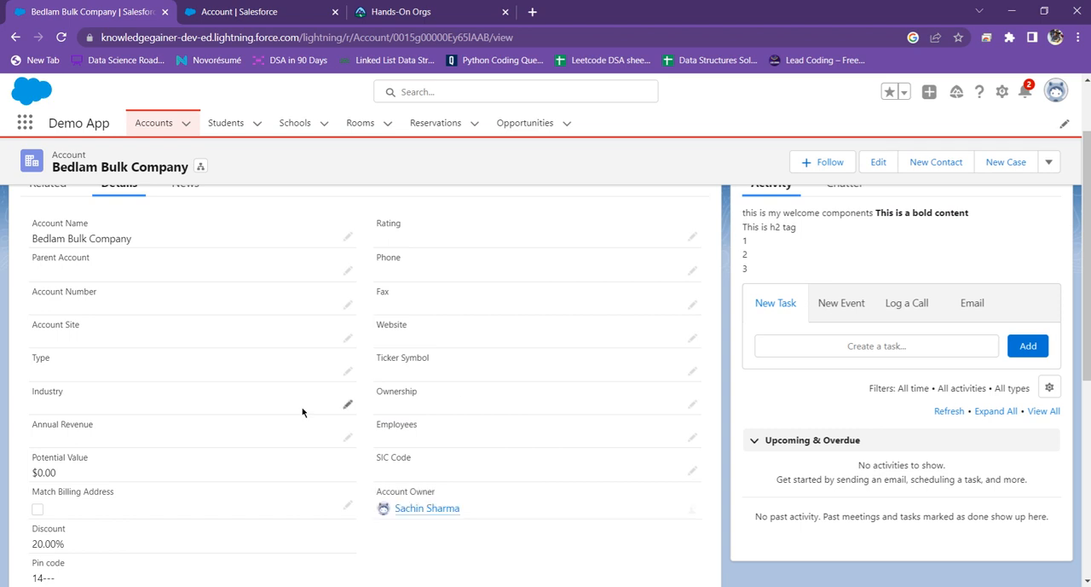
mouse_move(418, 509)
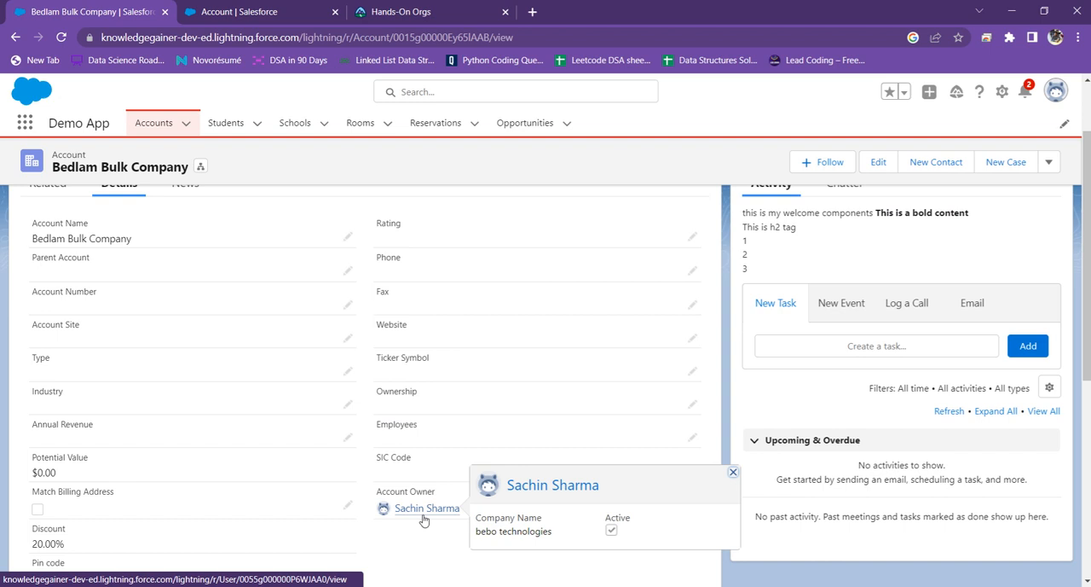
key("ctrl+Tab")
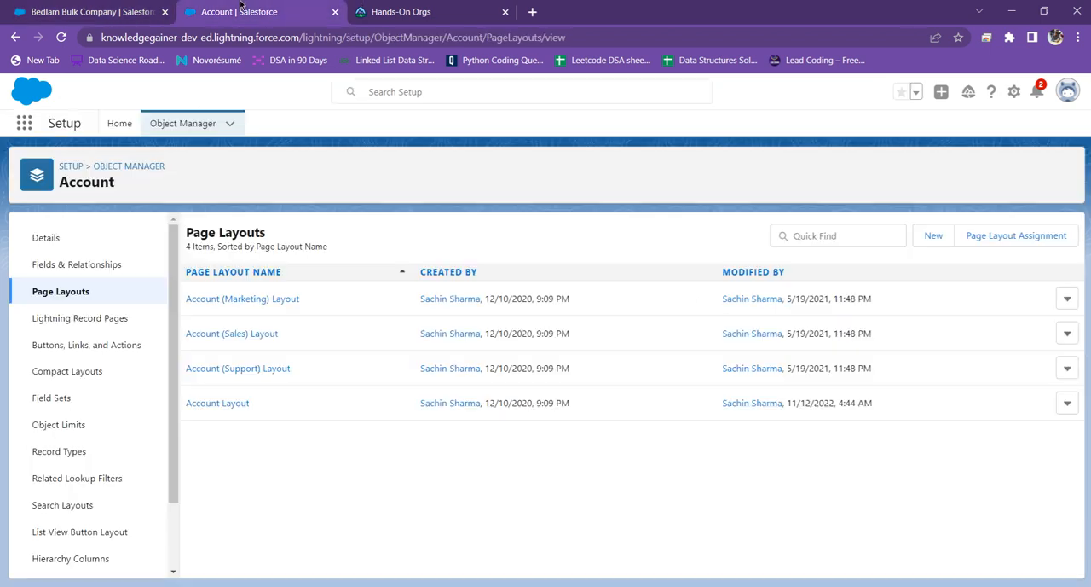
Step: Open the Account Layout for editing at its Account Information section
left_click(212, 408)
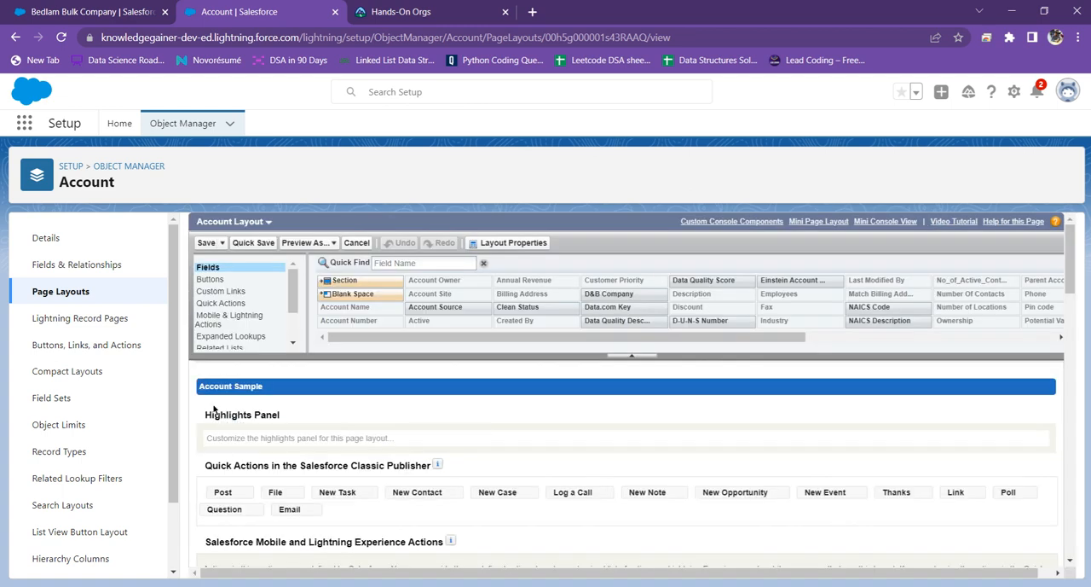
scroll(221, 409, "down", 5)
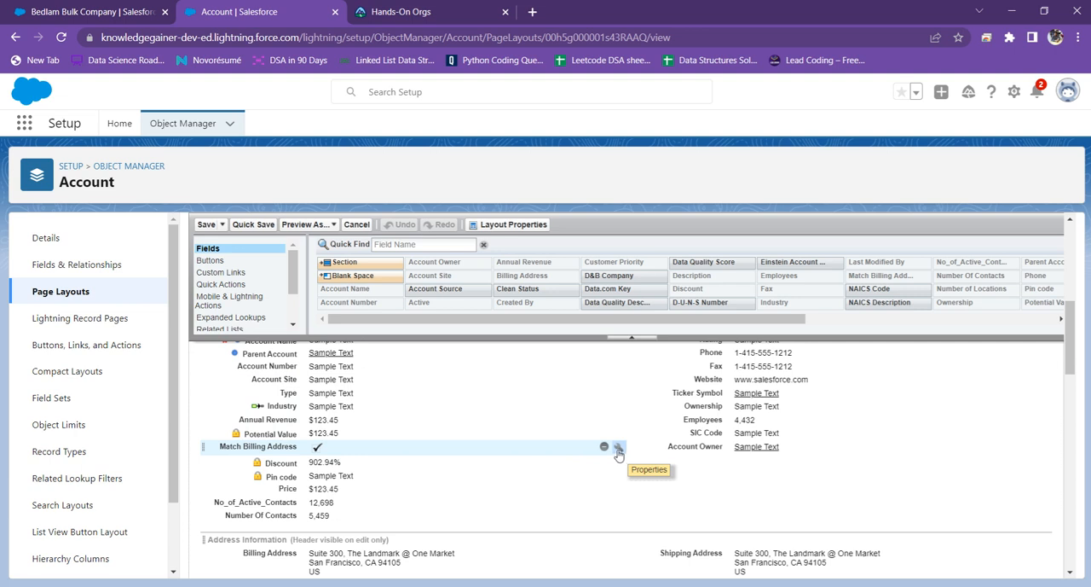
left_click(618, 449)
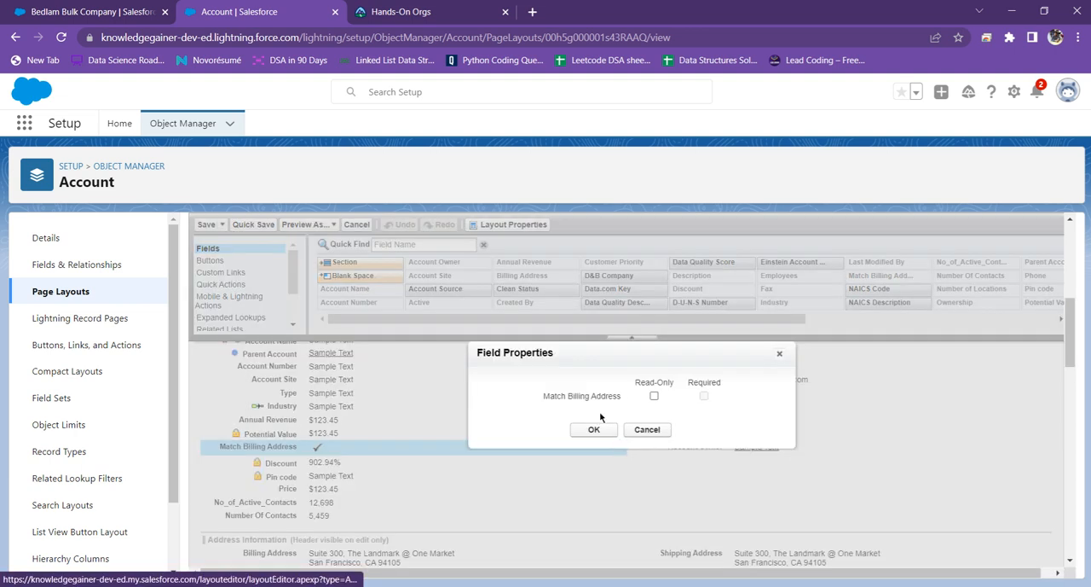
left_click(654, 395)
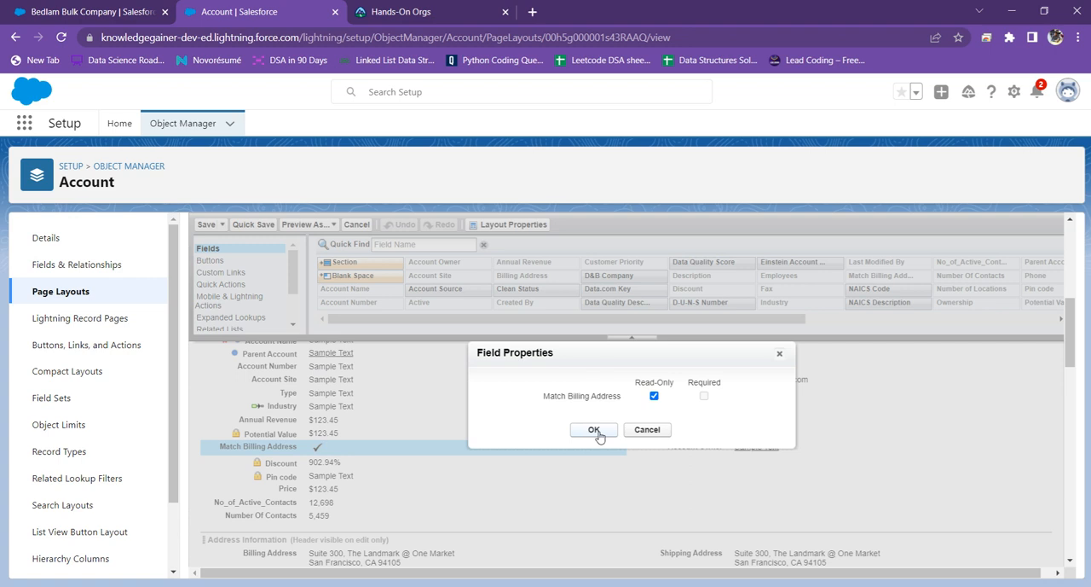
left_click(779, 353)
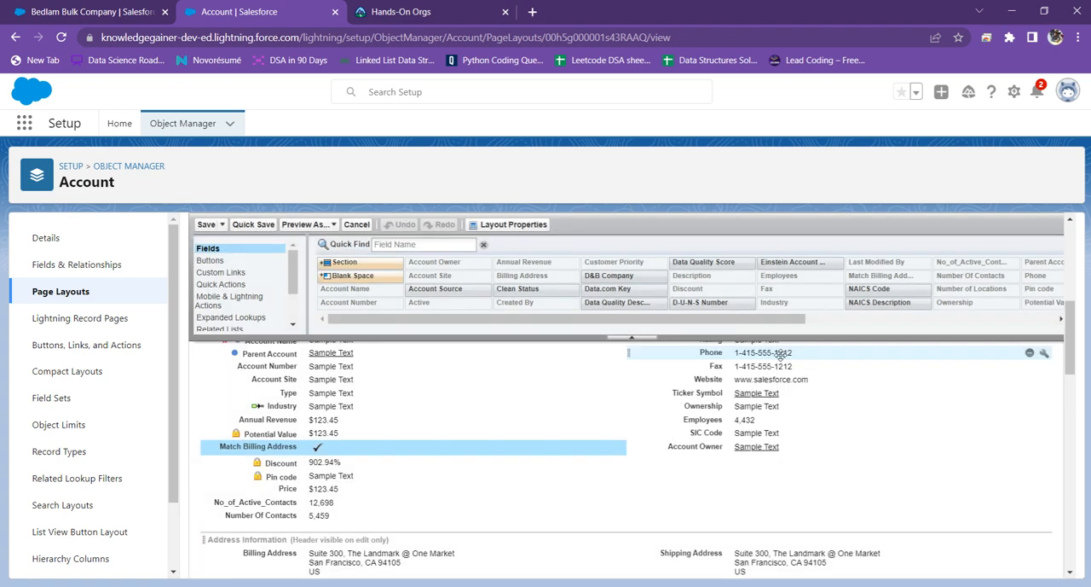
Step: Check the Ownership picklist in edit mode on the Bedlam Bulk Company record, cancel the edit, and return to the Account Layout
left_click(3, 5)
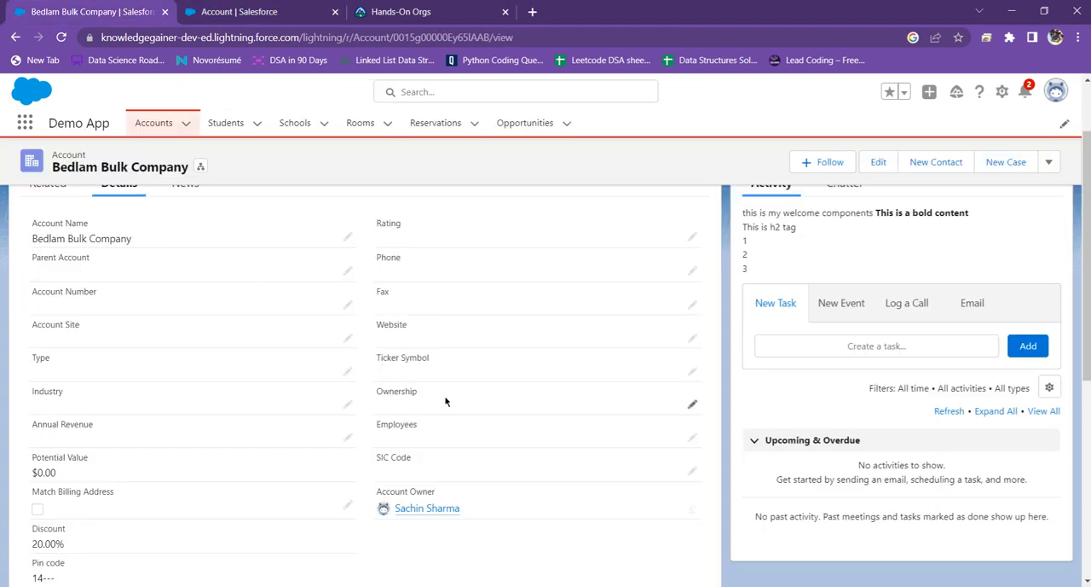
double_click(492, 405)
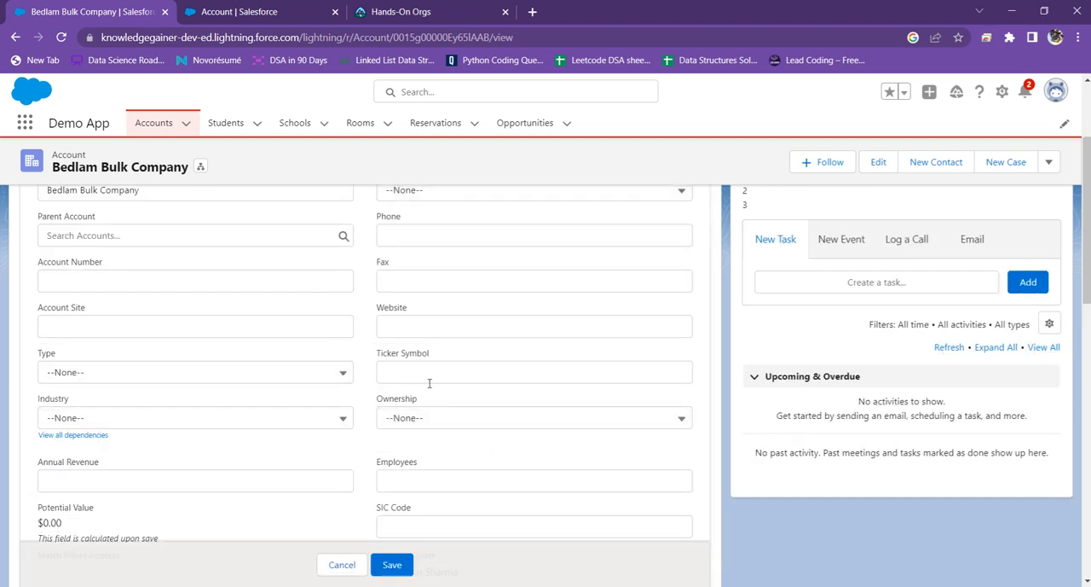
scroll(462, 366, "up", 3)
scroll(458, 365, "down", 5)
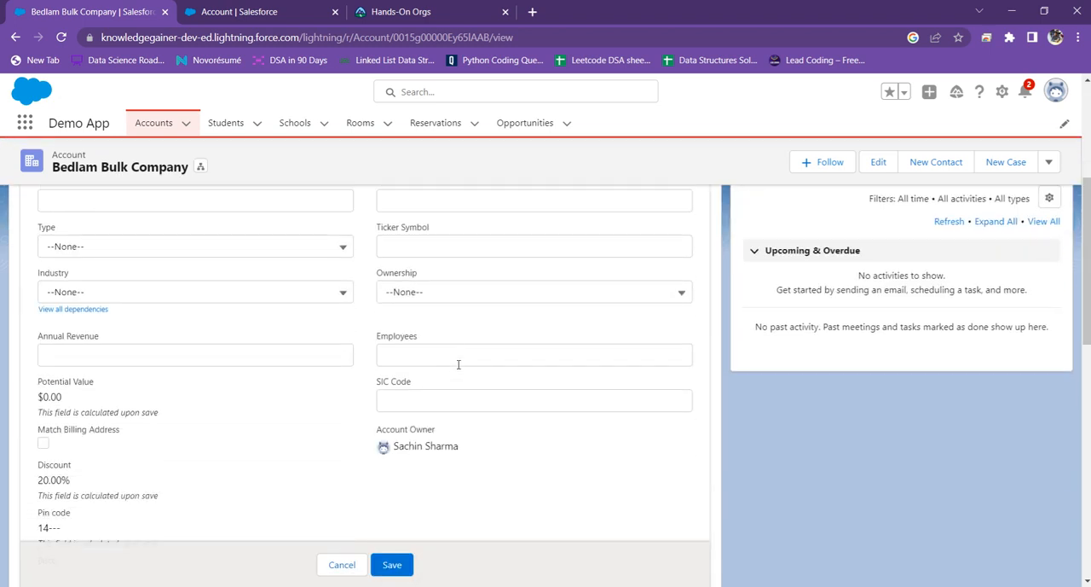
scroll(380, 387, "up", 4)
scroll(223, 315, "down", 2)
scroll(225, 340, "down", 2)
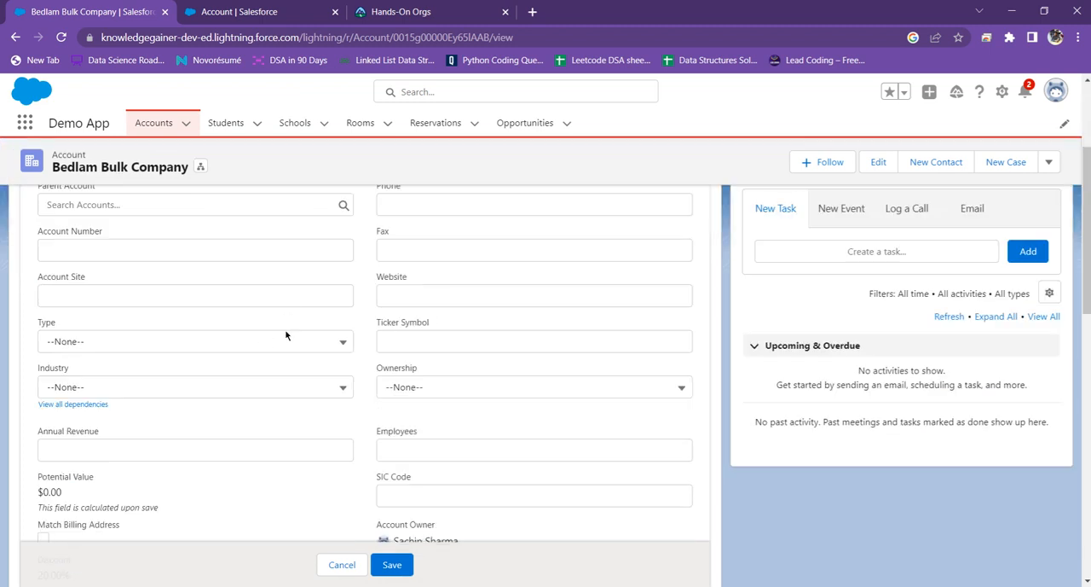
left_click(439, 395)
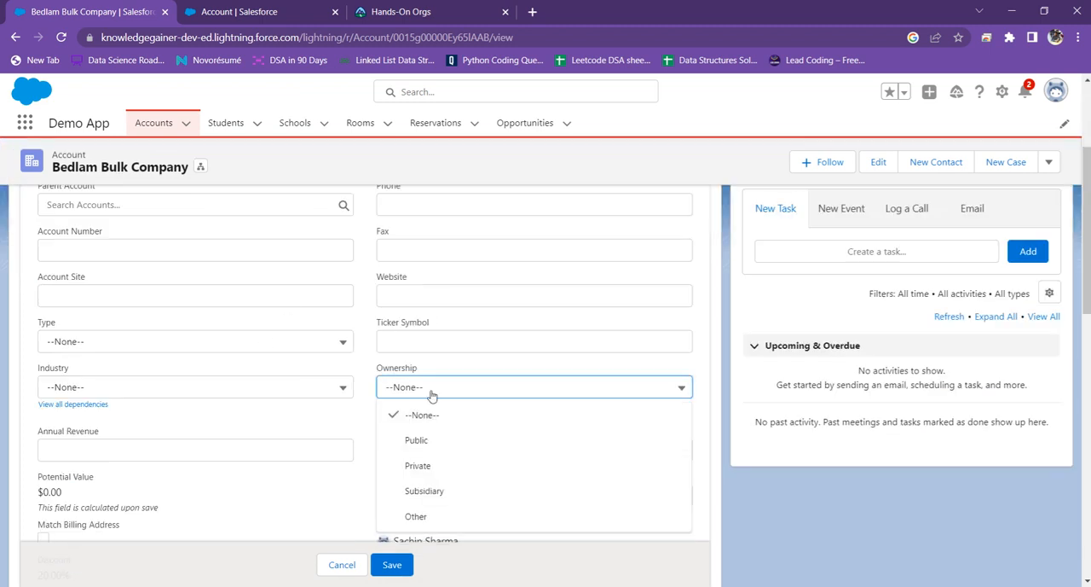
left_click(443, 370)
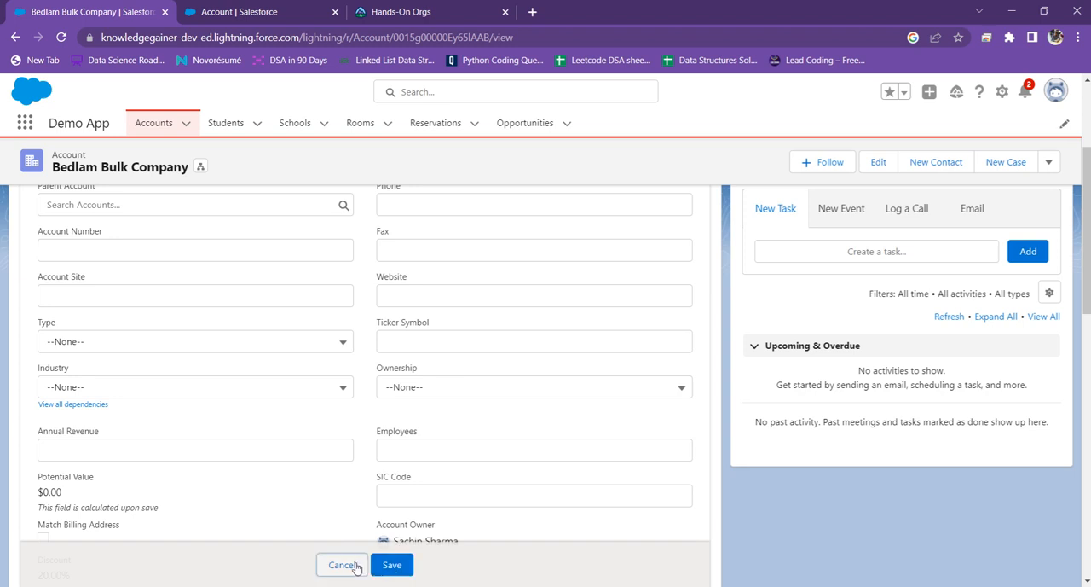
left_click(343, 564)
left_click(240, 7)
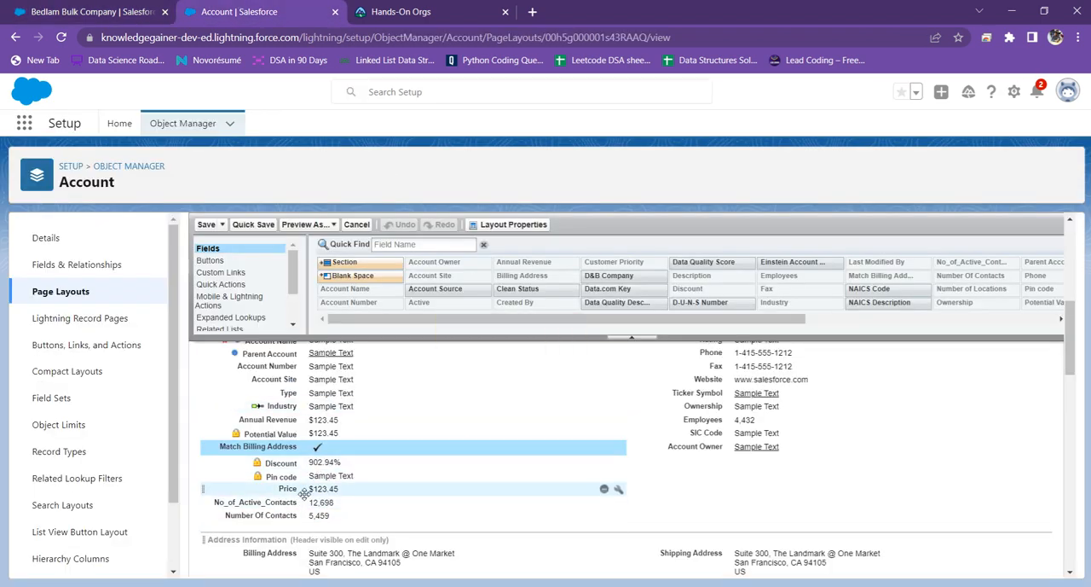
Step: Search the page for "owner" to find the Ownership field, make it read-only, and save the Account Layout
scroll(517, 495, "up", 2)
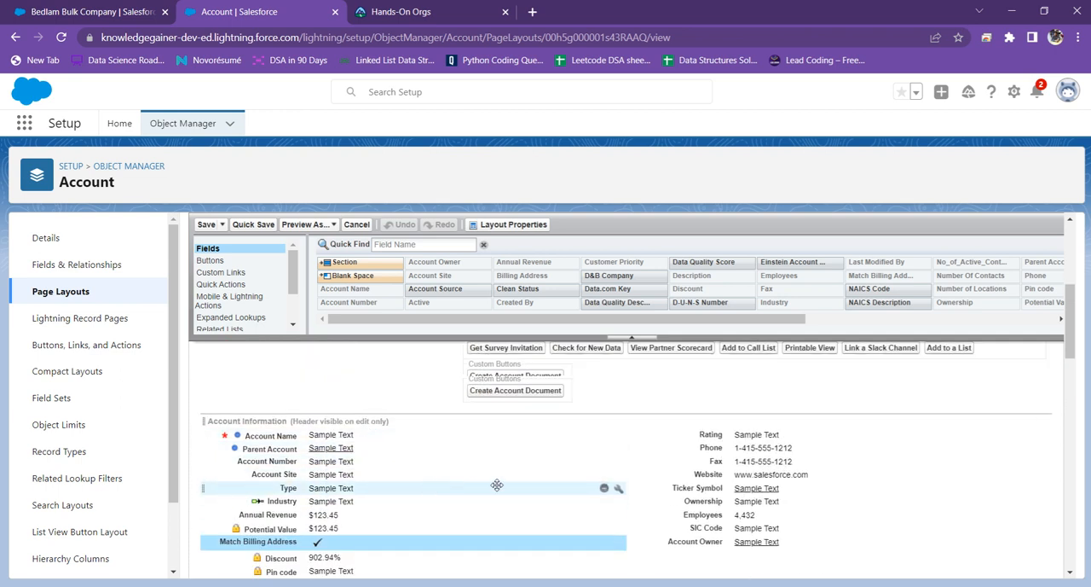
scroll(496, 484, "down", 4)
scroll(498, 483, "down", 4)
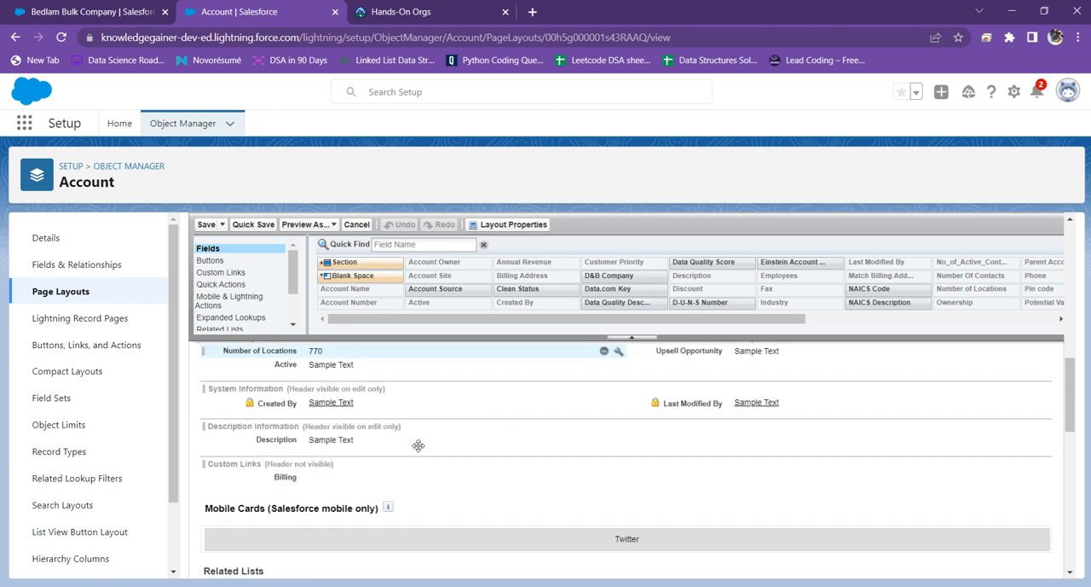
scroll(418, 446, "down", 4)
scroll(417, 447, "up", 12)
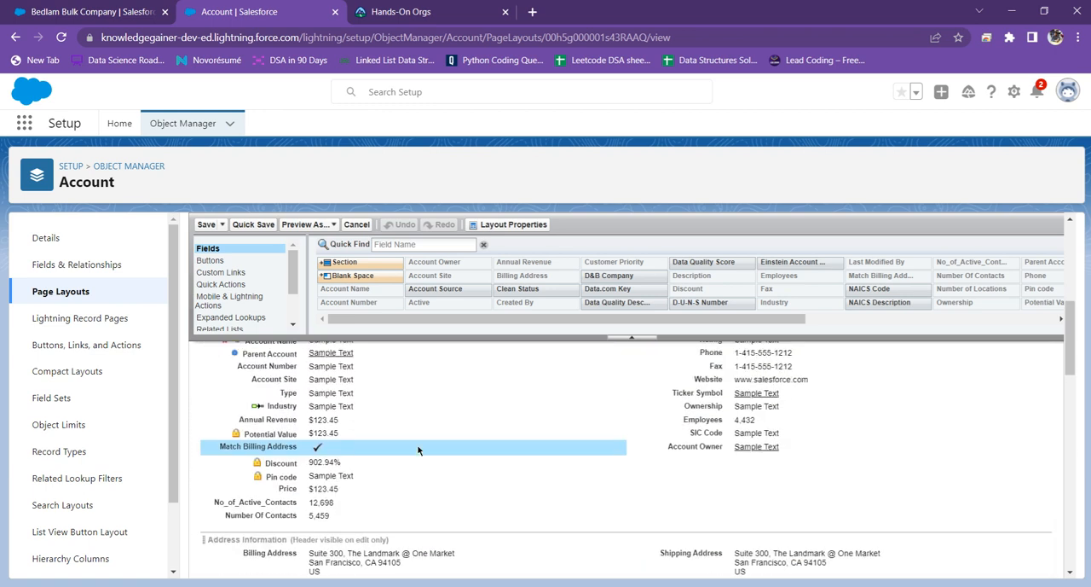
scroll(418, 450, "up", 2)
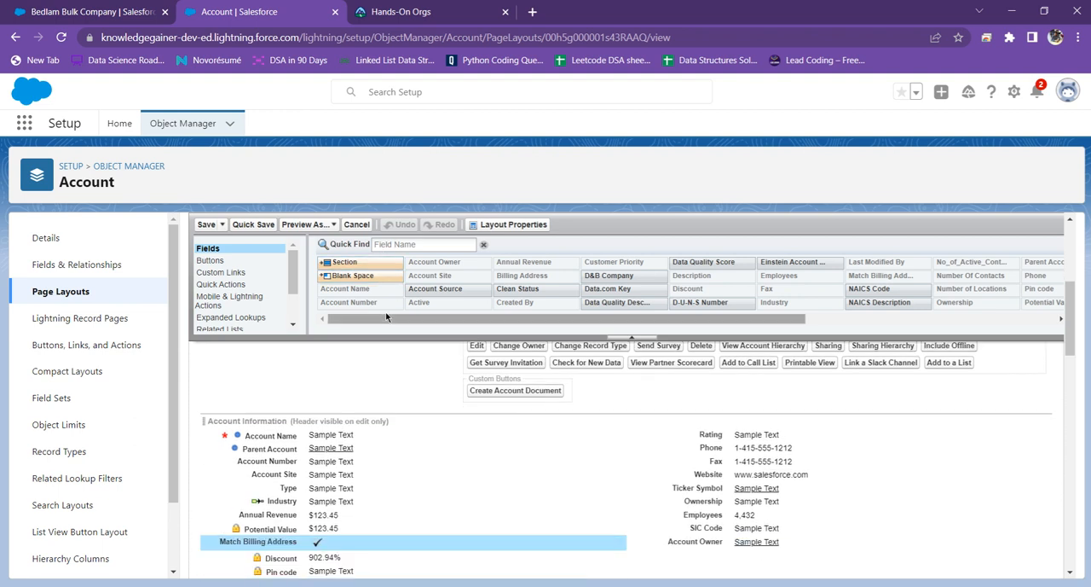
key("ctrl+f")
type("owner")
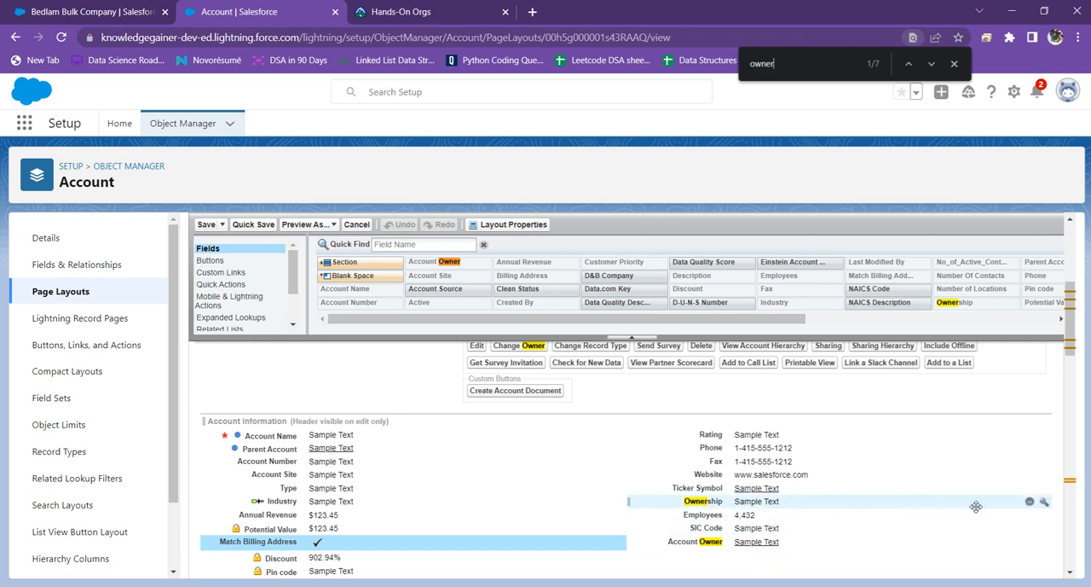
left_click(1044, 503)
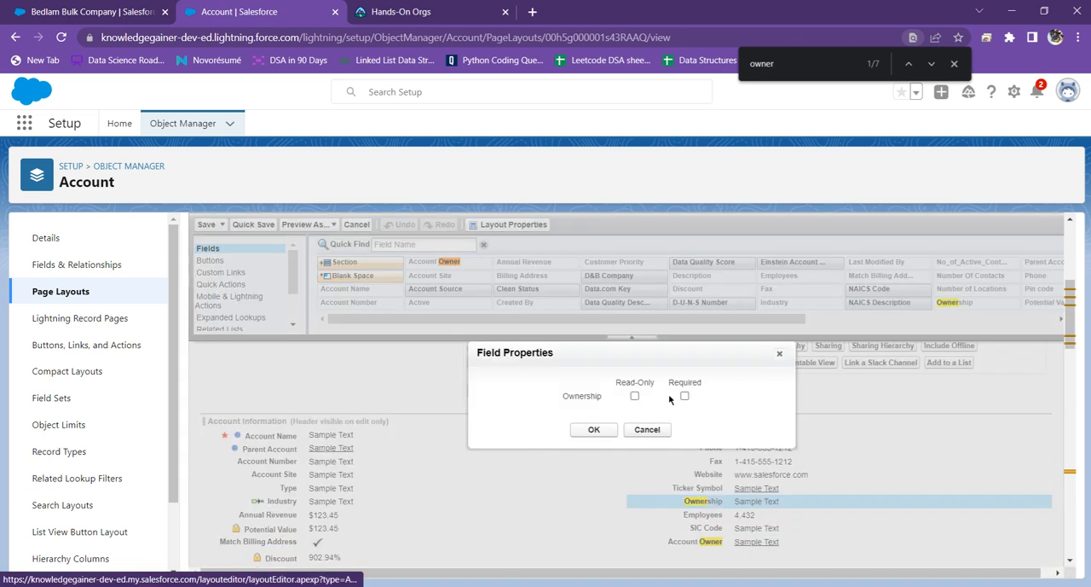
left_click(635, 395)
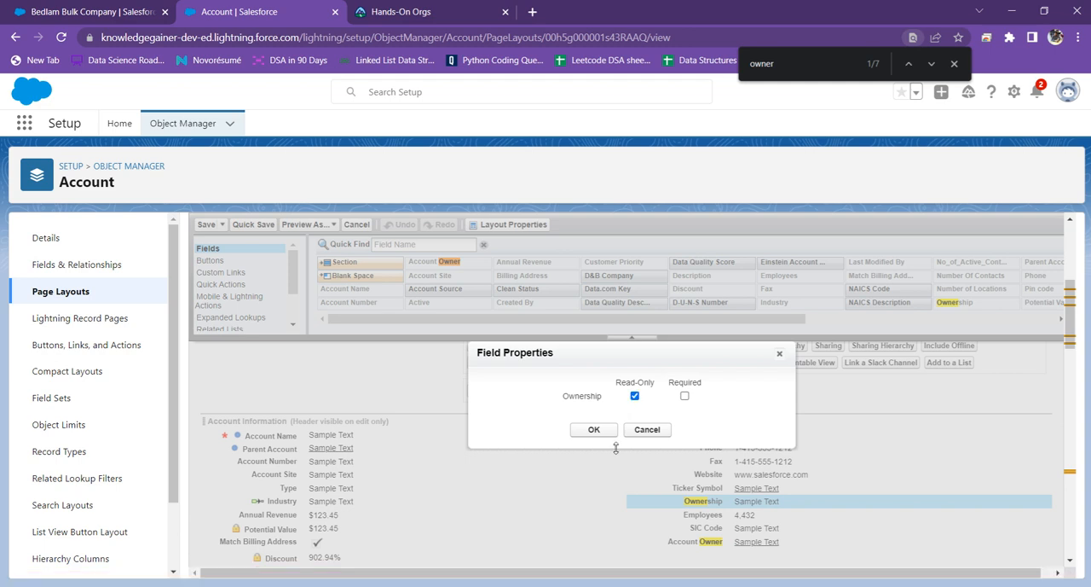
left_click(592, 431)
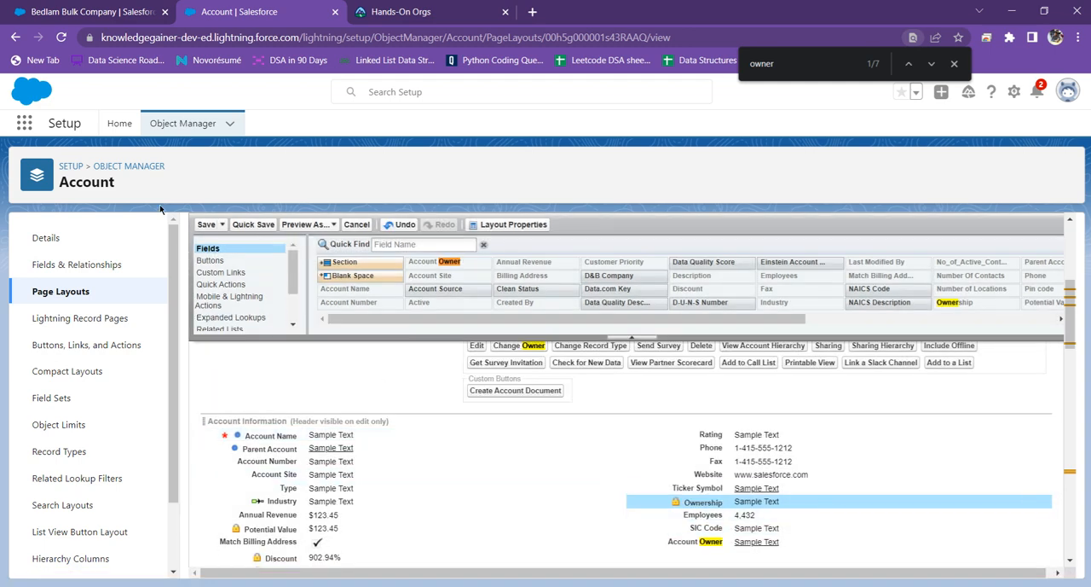
left_click(206, 226)
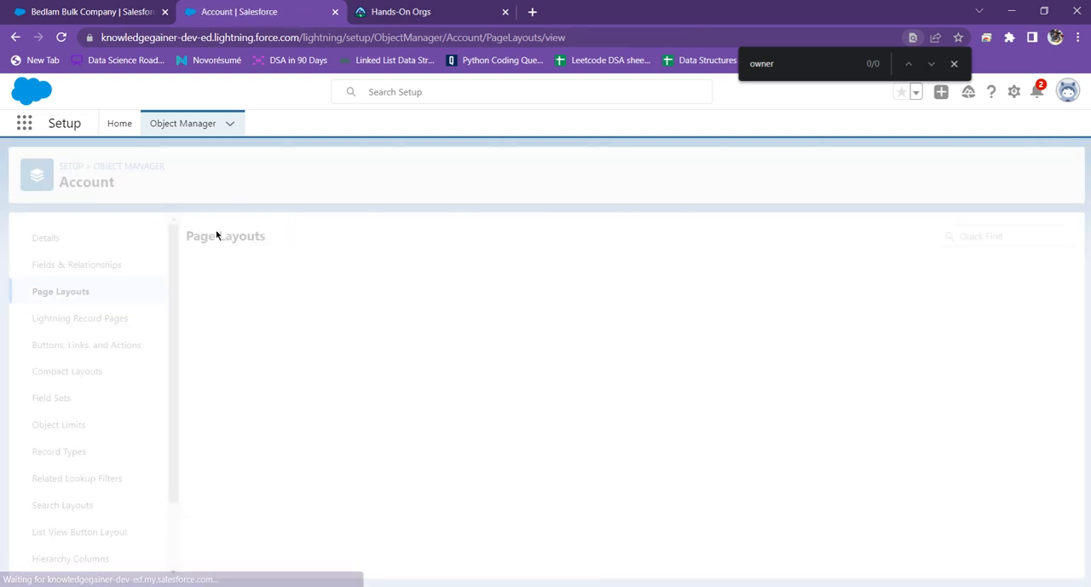
Step: Reload the Bedlam Bulk Company record and check in its details whether the Ownership field can be edited
left_click(51, 12)
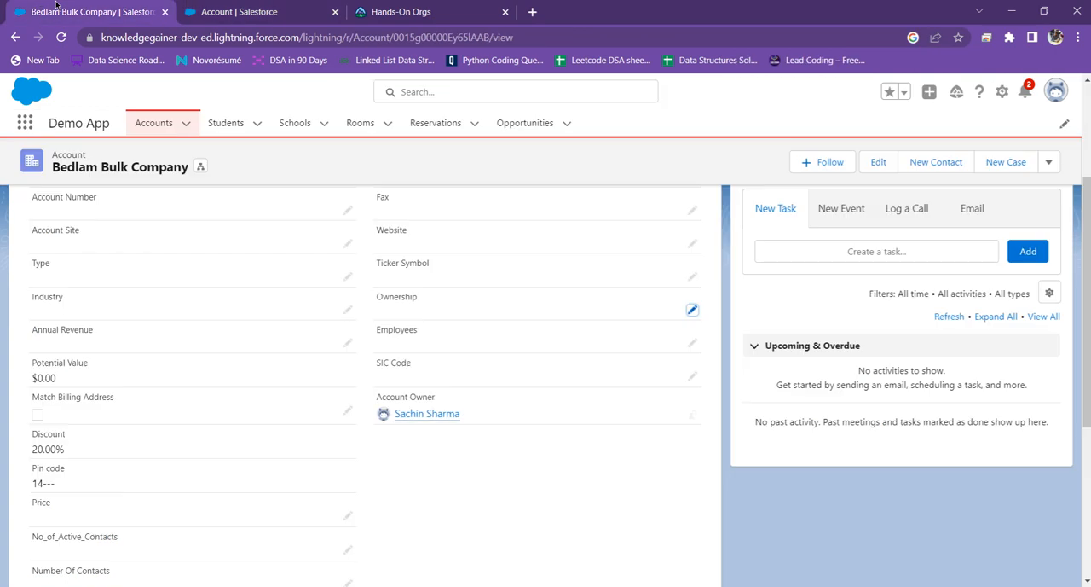
left_click(61, 37)
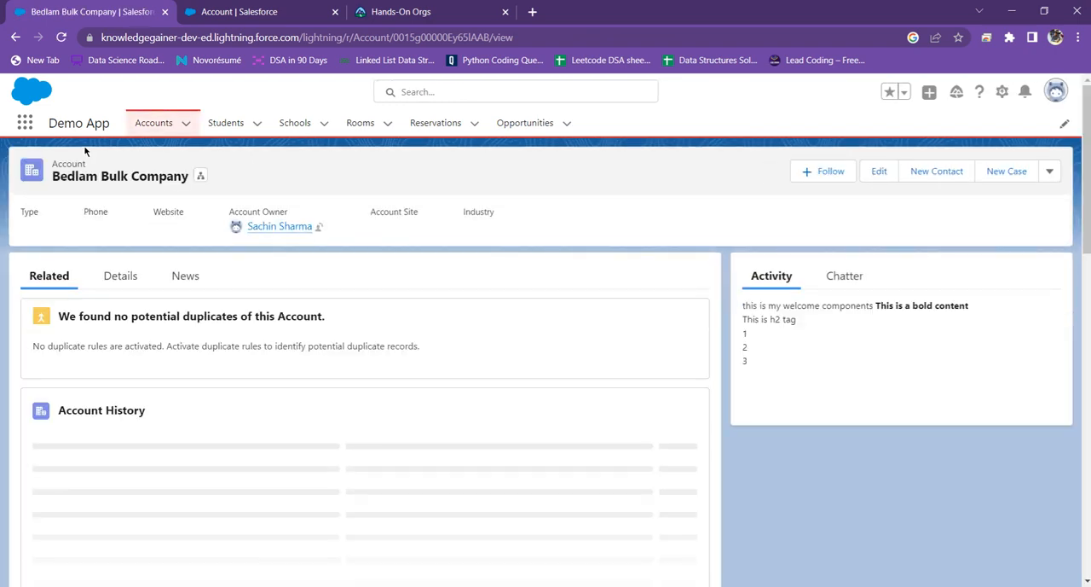
left_click(119, 279)
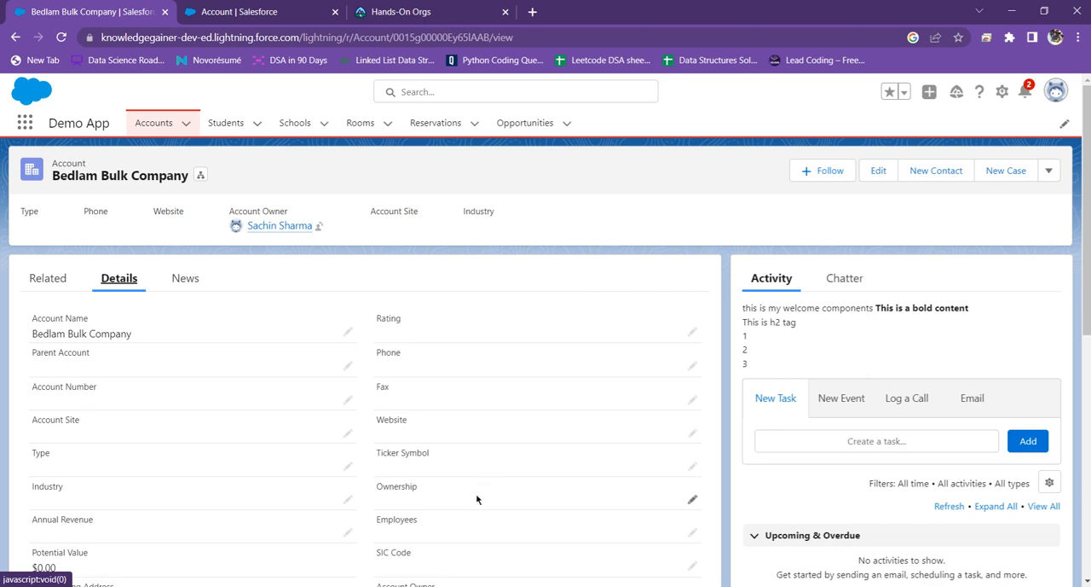
left_click(61, 36)
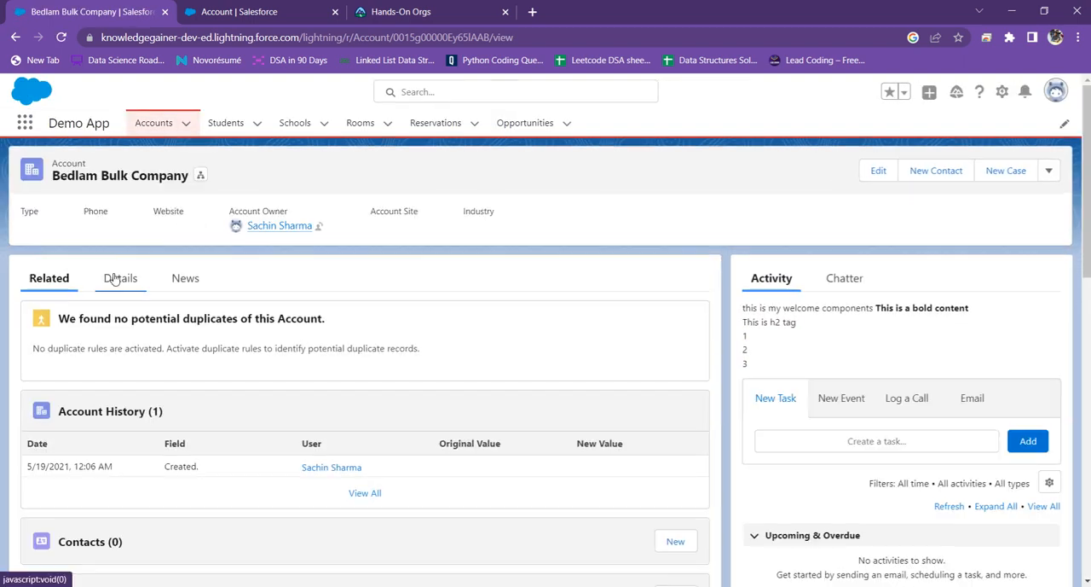
left_click(115, 279)
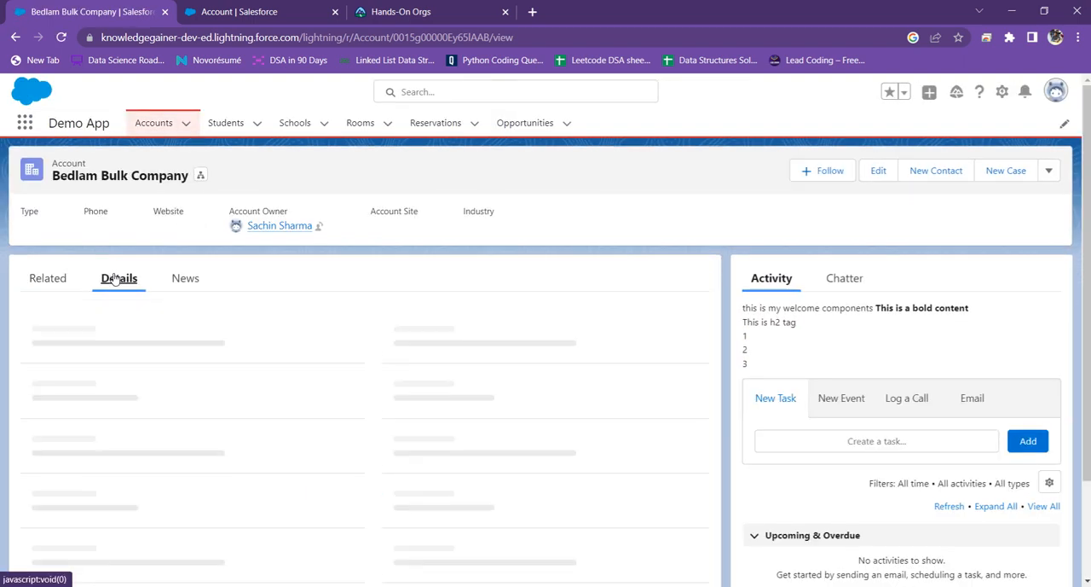
scroll(426, 473, "down", 1)
scroll(409, 454, "up", 1)
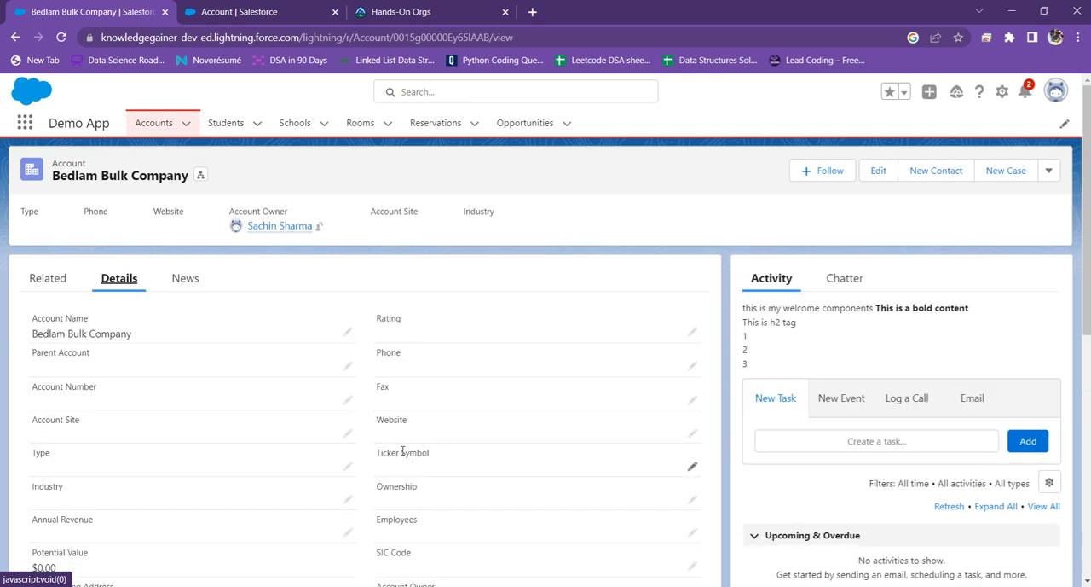
Step: Check the Ownership picklist in the full edit form of Bedlam Bulk Company and cancel without saving
left_click(878, 170)
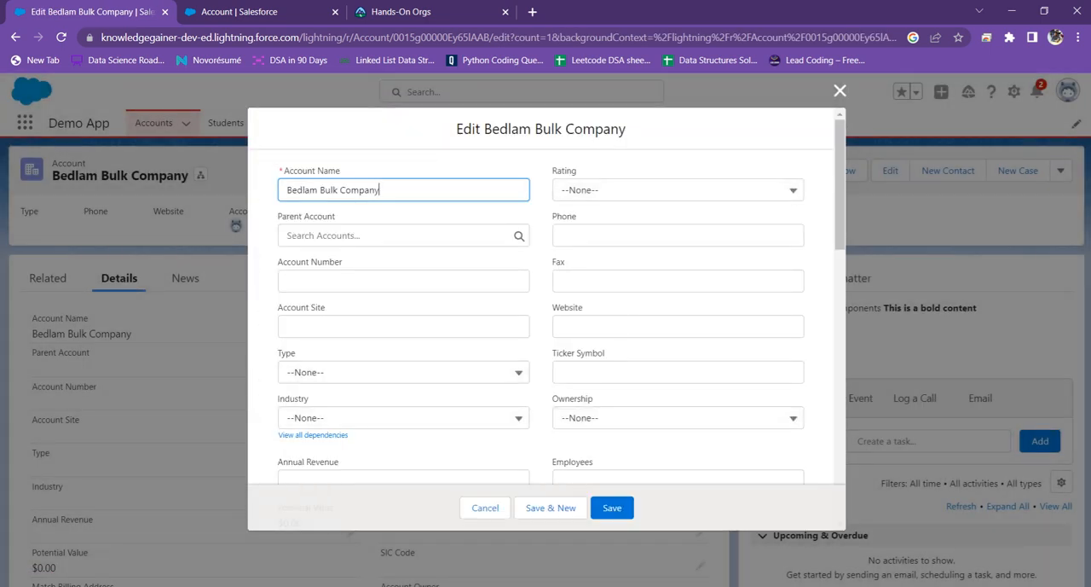
left_click(628, 422)
left_click(646, 400)
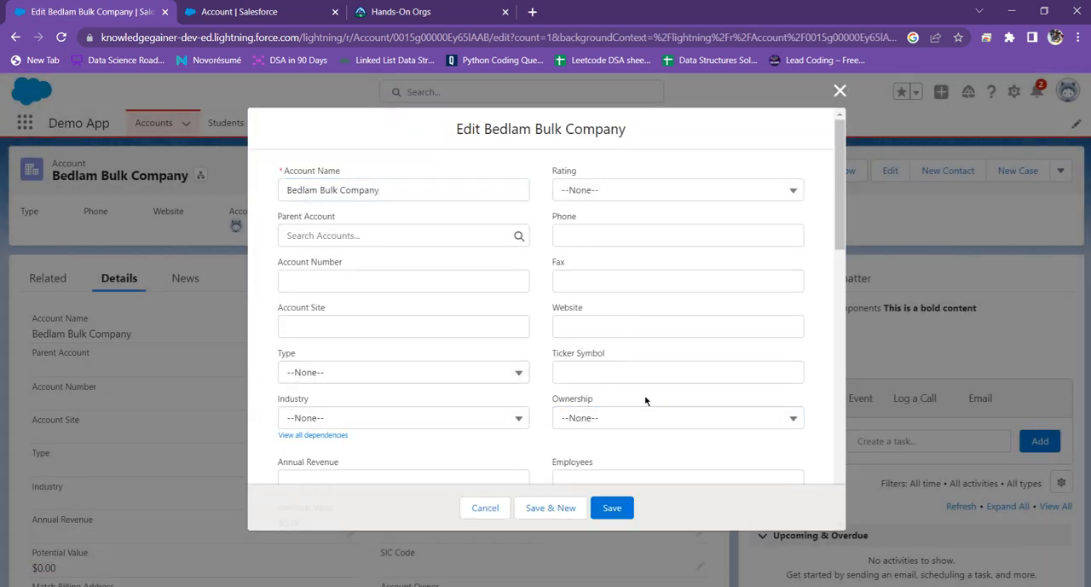
left_click(485, 509)
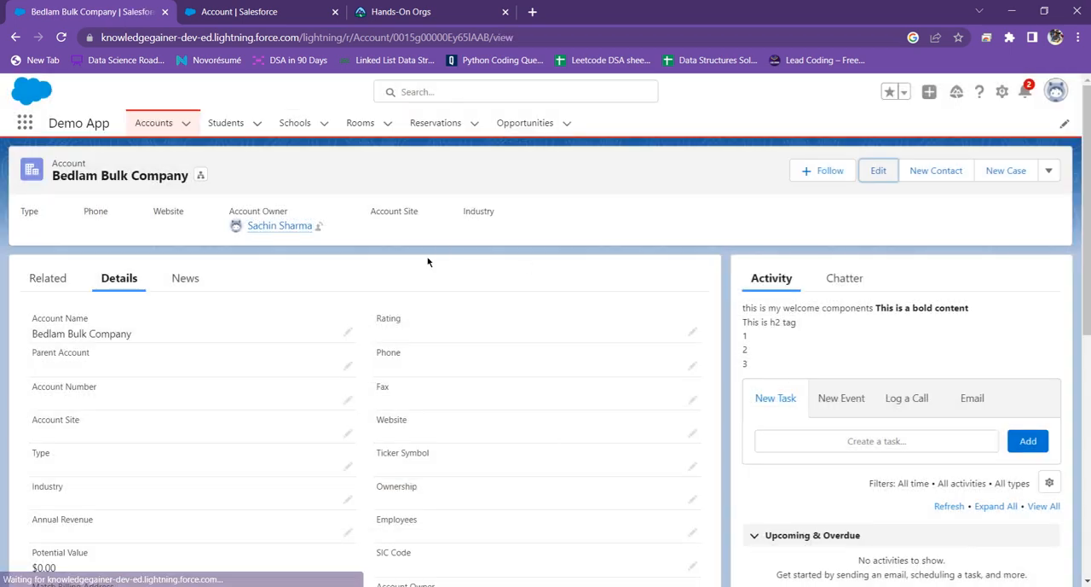
Step: Compare the Ownership field on the Aeora Bulk Company record with its read-only setting in the Account Layout
left_click(60, 37)
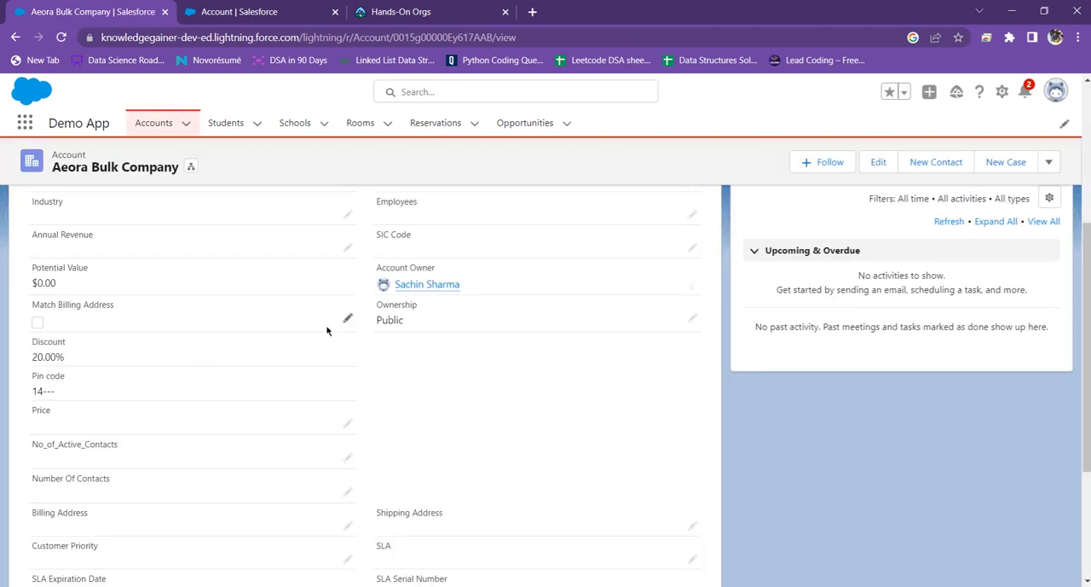
scroll(333, 329, "up", 1)
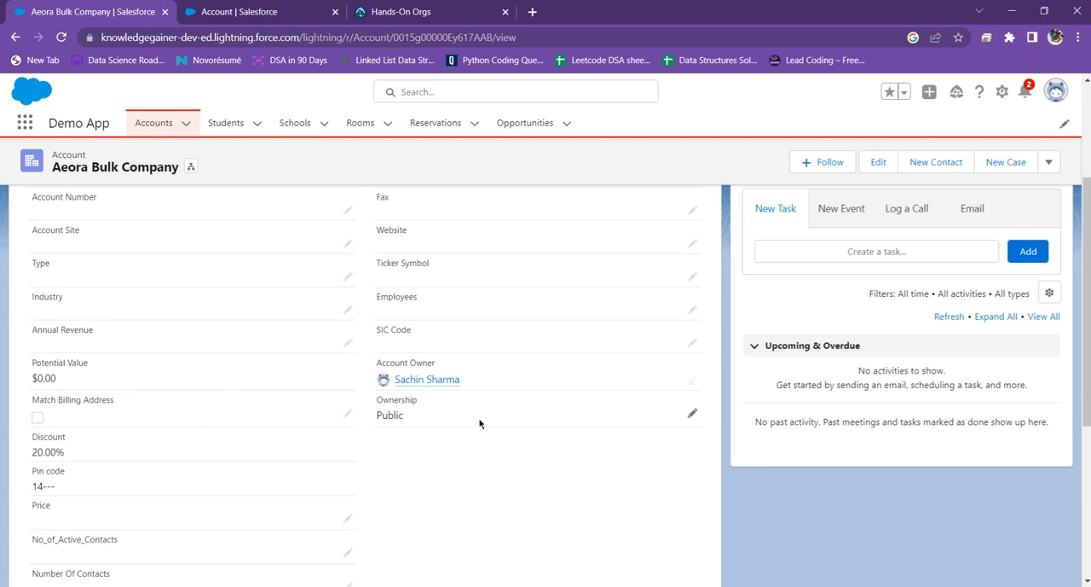
left_click(213, 8)
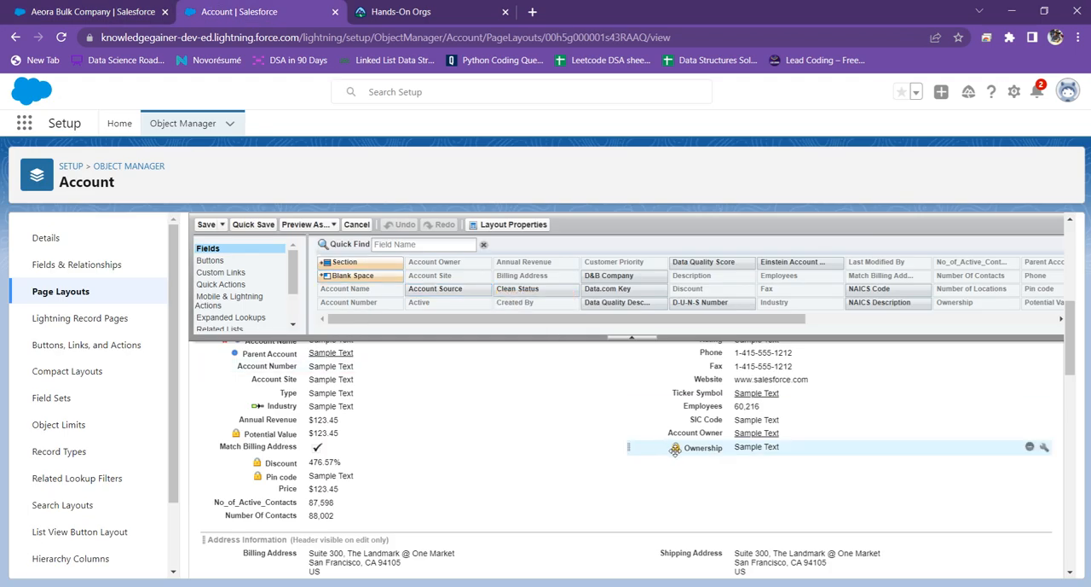
mouse_move(676, 450)
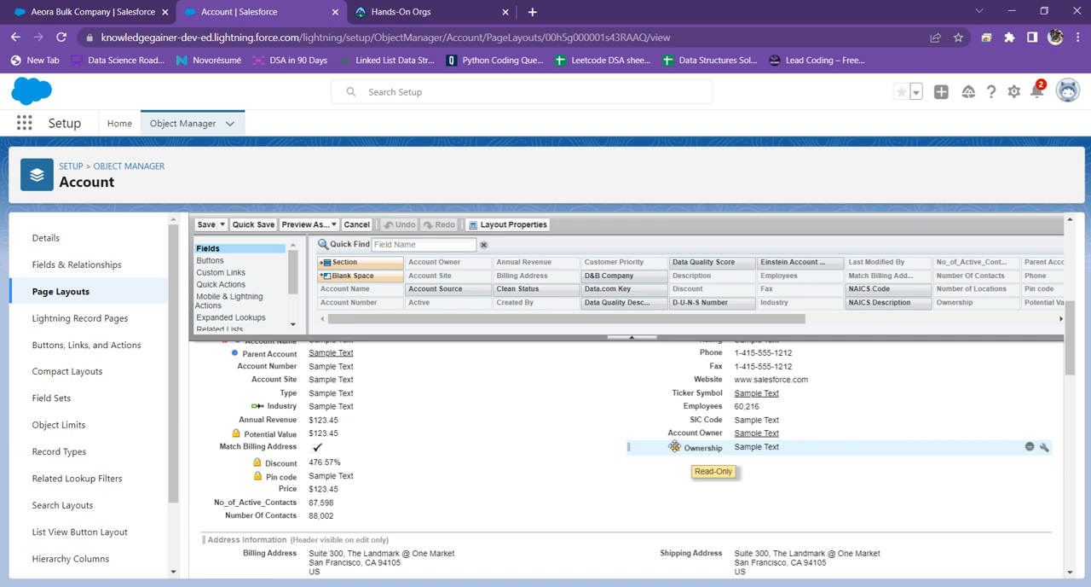
left_click(78, 7)
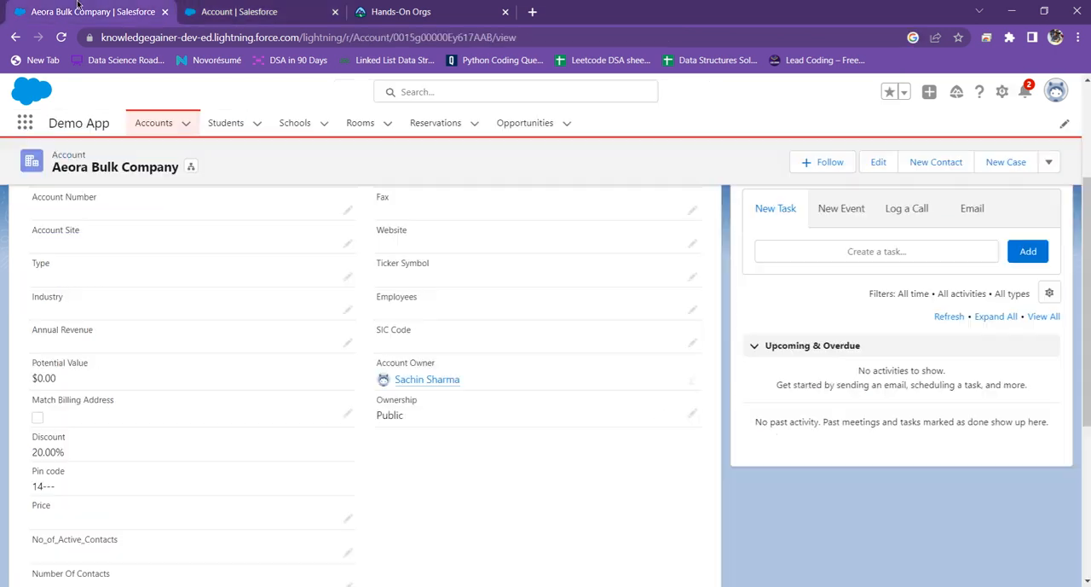
Step: Reload the Aeora Bulk Company record and check in its details whether the Ownership field is editable
left_click(61, 38)
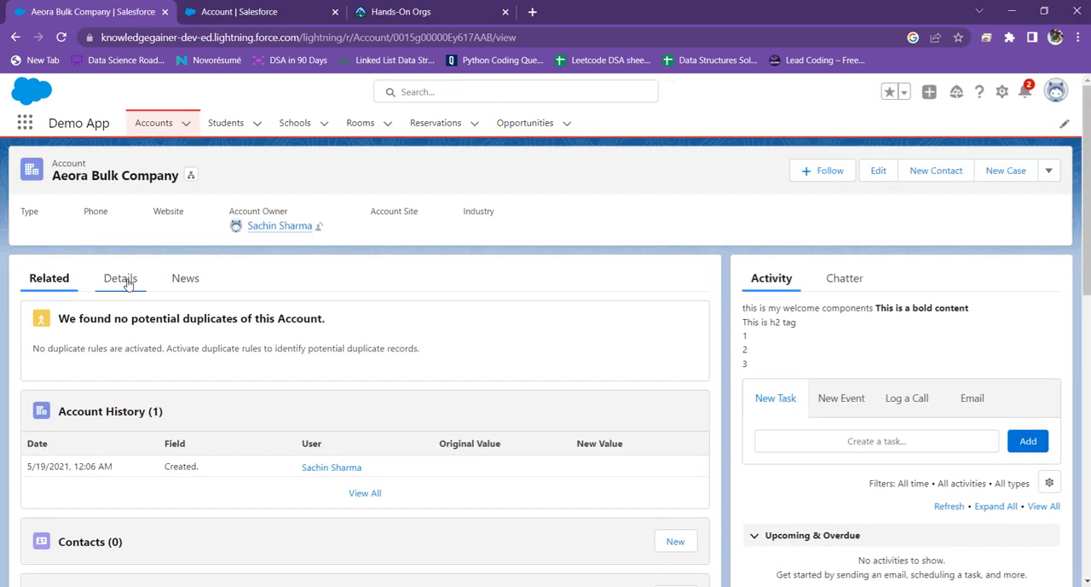
left_click(121, 279)
scroll(490, 376, "down", 5)
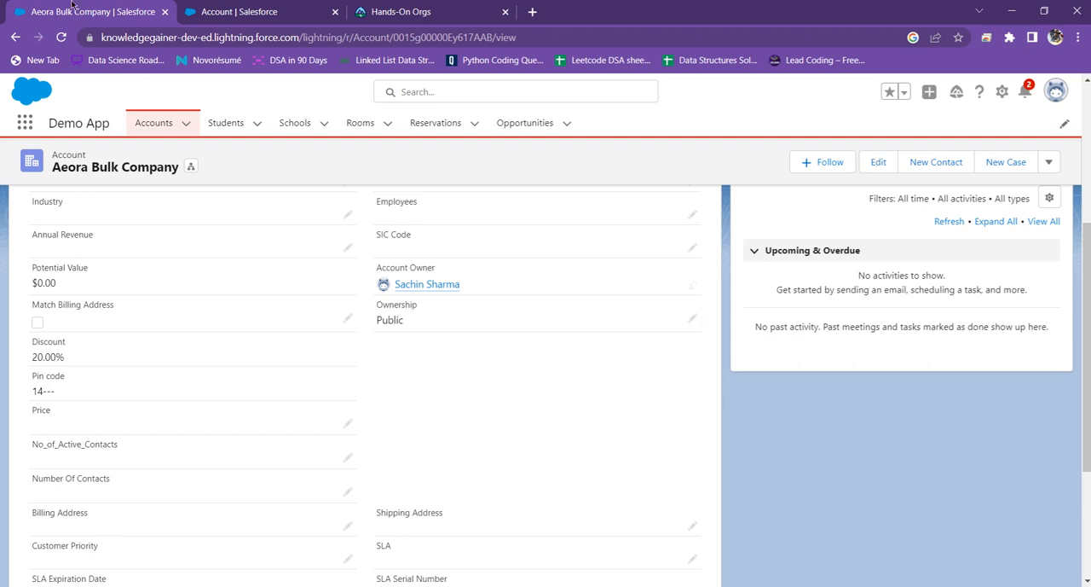
Step: Return to the Account Layout in the page layout editor and review the Ownership field and the layout's sections
left_click(182, 7)
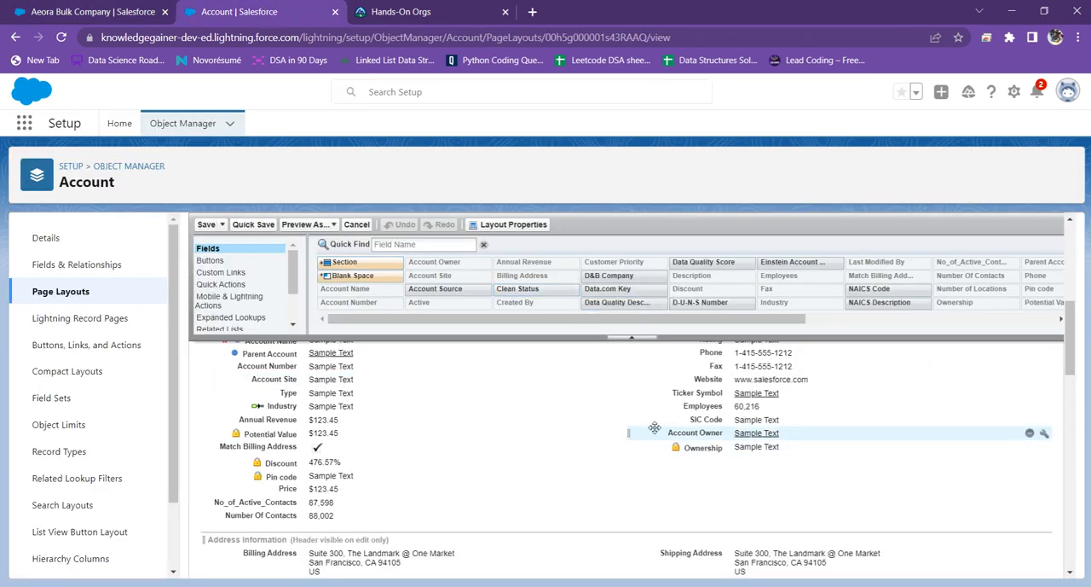
scroll(530, 428, "up", 3)
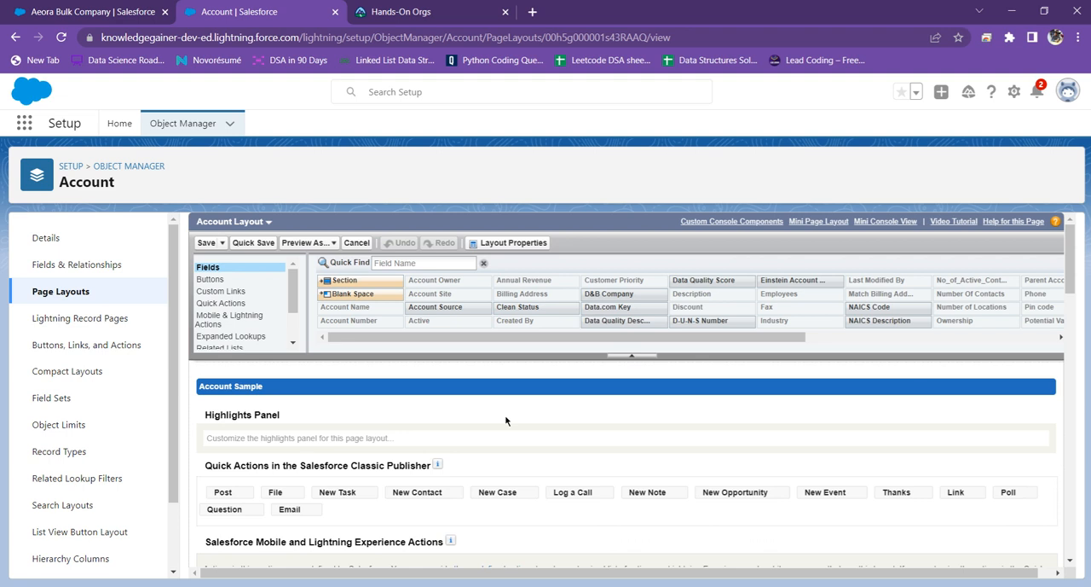
scroll(505, 421, "down", 5)
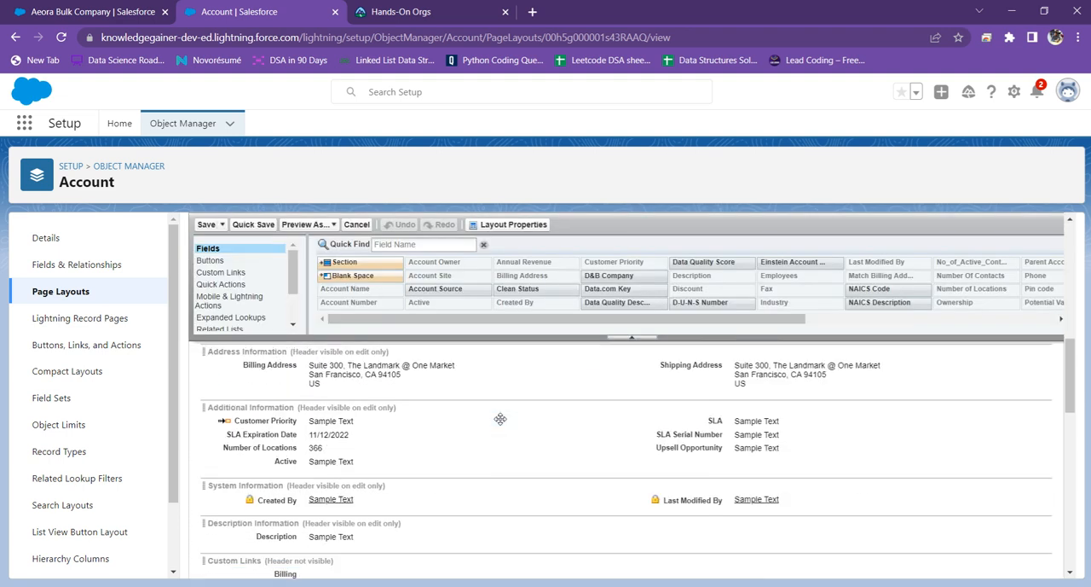
scroll(501, 418, "up", 3)
scroll(501, 420, "up", 3)
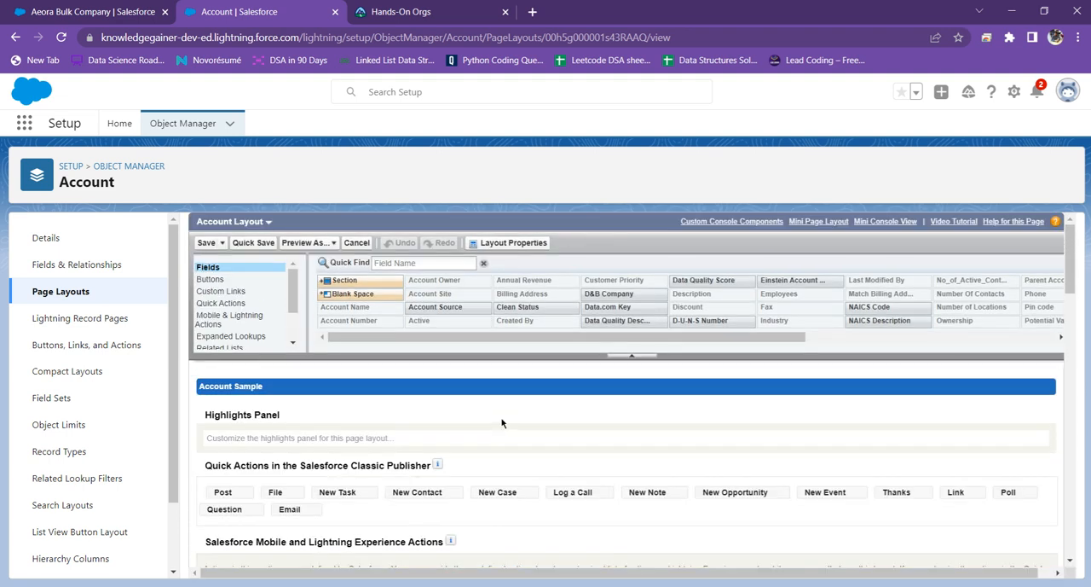